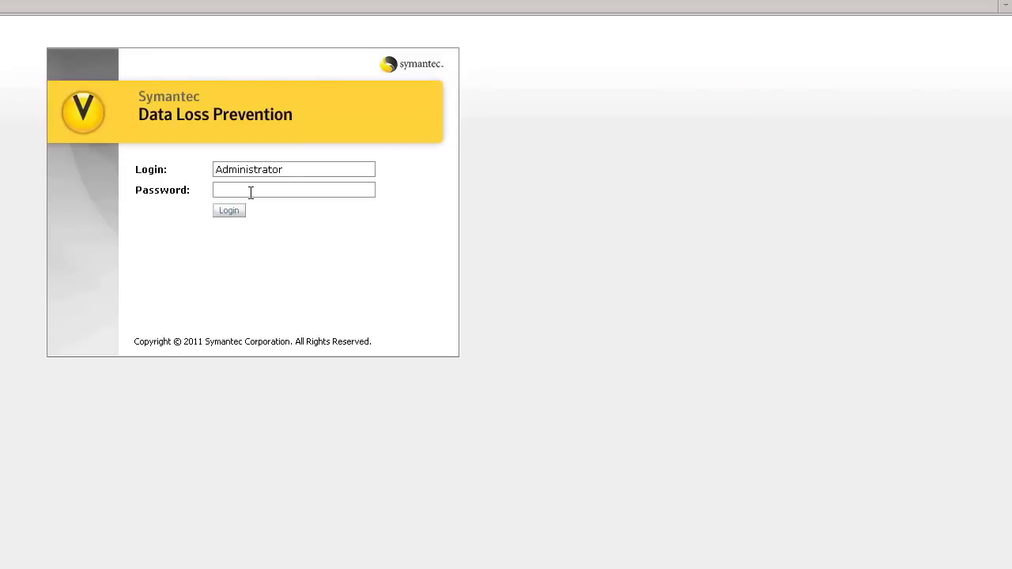
Sign in with the account password and review the Endpoint executive summary: 20 incidents, 160 matches
text(********)
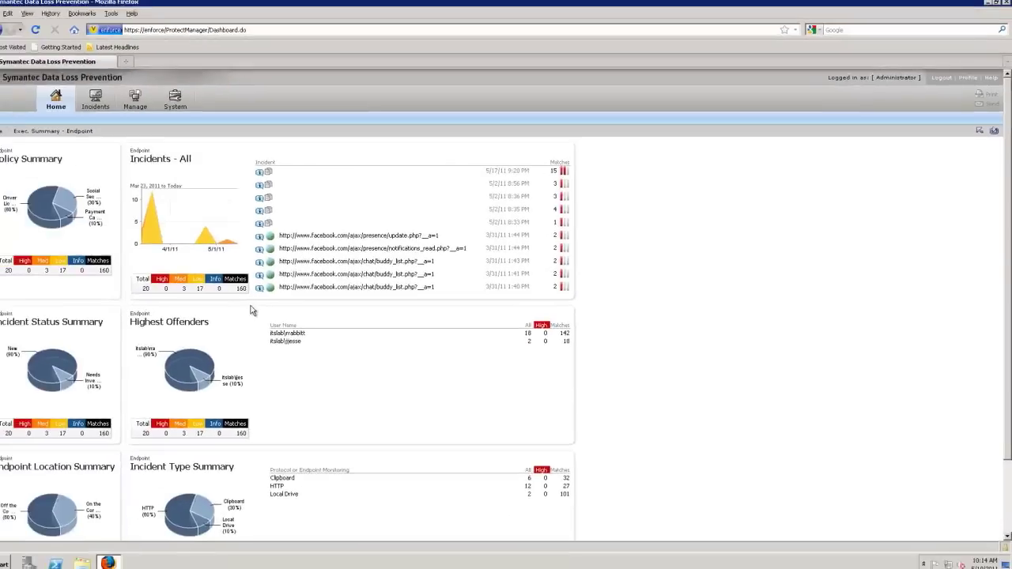
scroll(250, 310, down, 3)
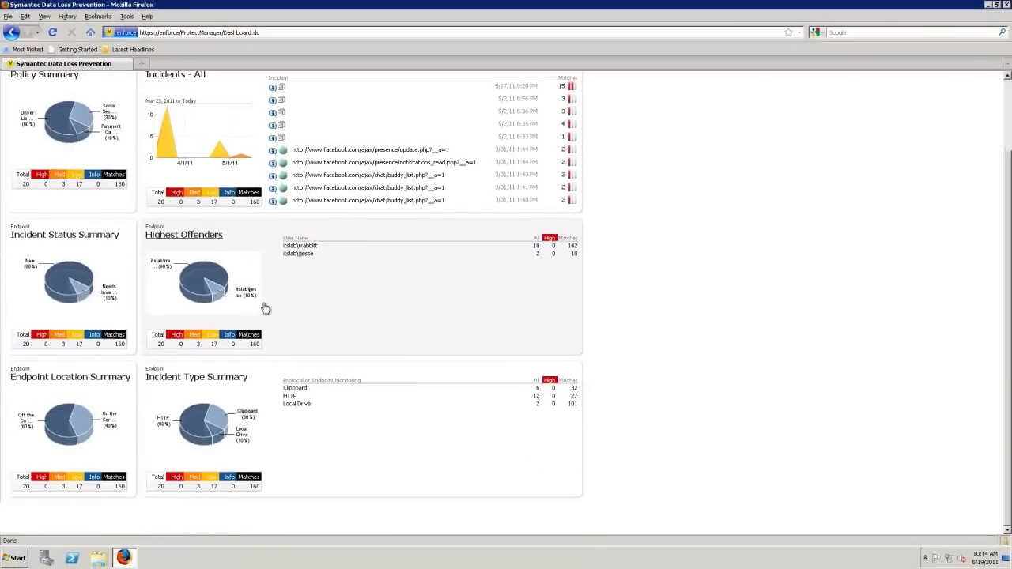
scroll(266, 309, up, 3)
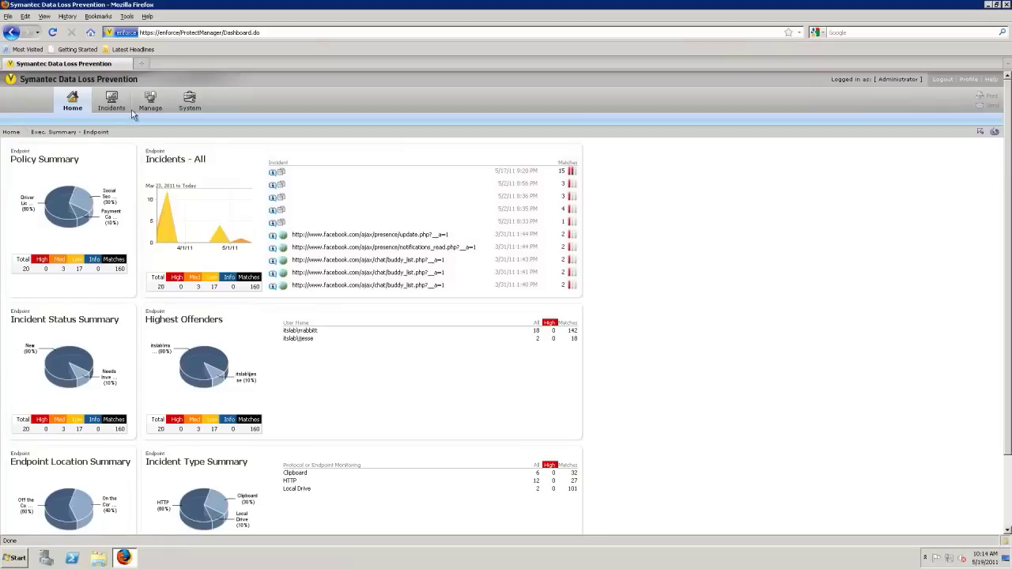
mouse_move(114, 104)
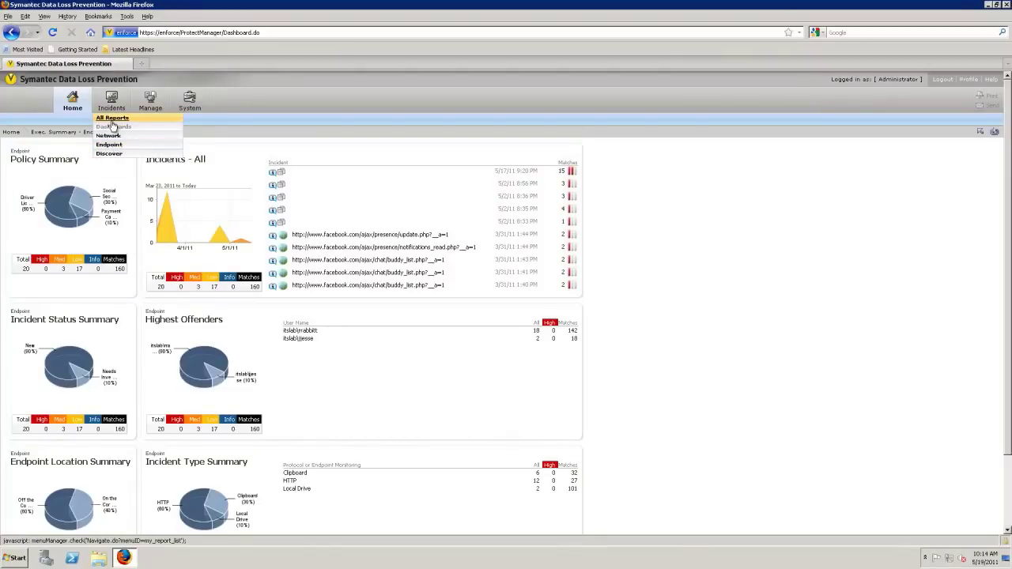
From All Reports, open Exec. Summary - Discover showing 598 incidents and 22,485 matches by target
click(112, 120)
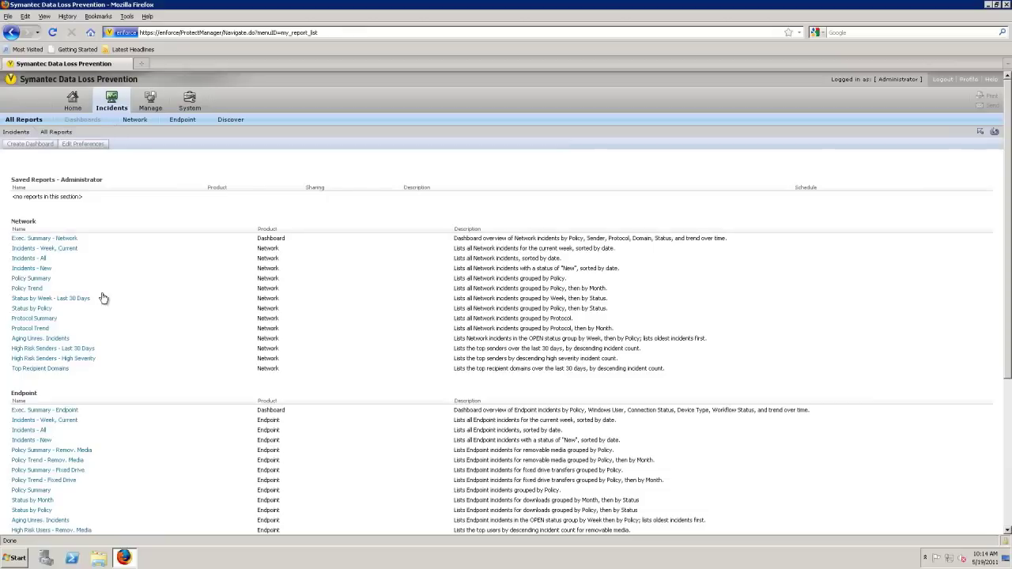
scroll(75, 408, down, 5)
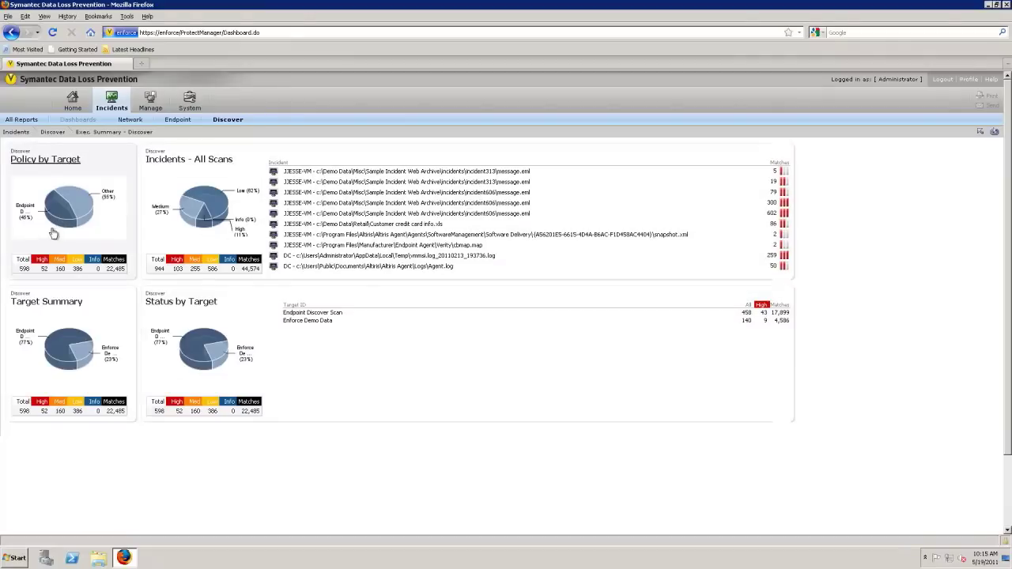
Open Exec. Summary - Network, whose panels report no data and zero incidents
mouse_move(125, 113)
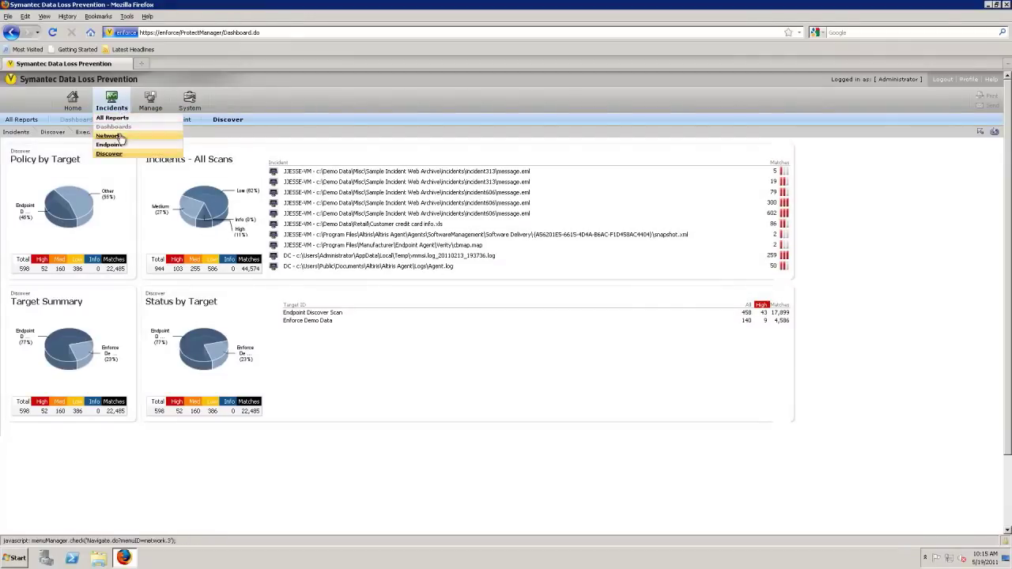
click(112, 118)
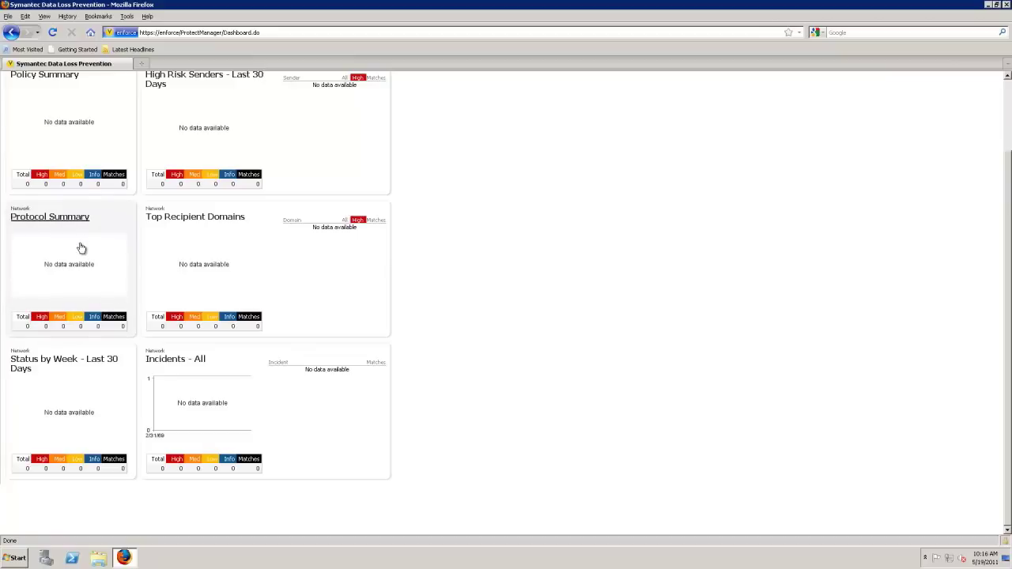
scroll(82, 248, up, 2)
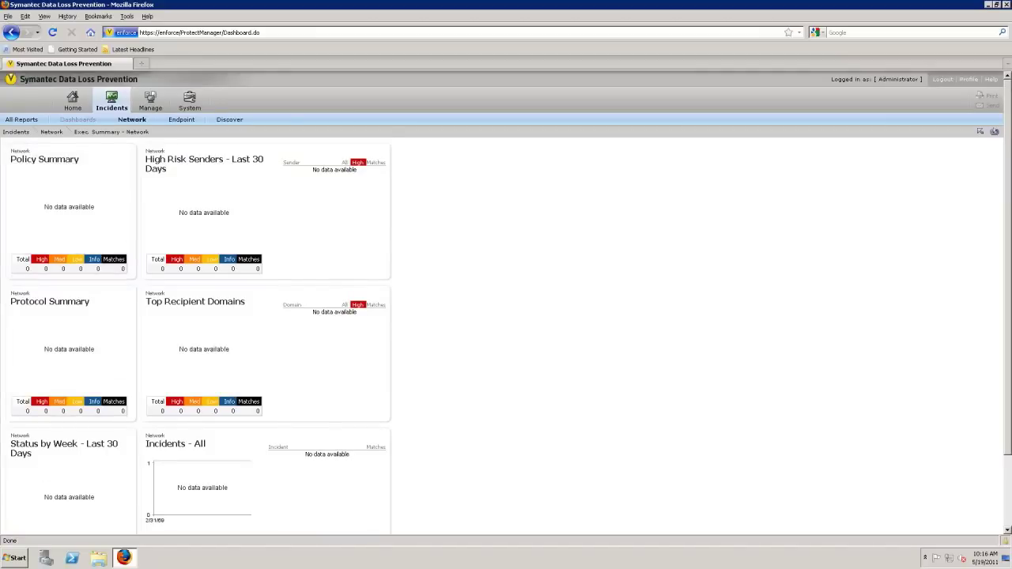
Launch a blank Notepad document from Start and set its font to a large size
click(16, 557)
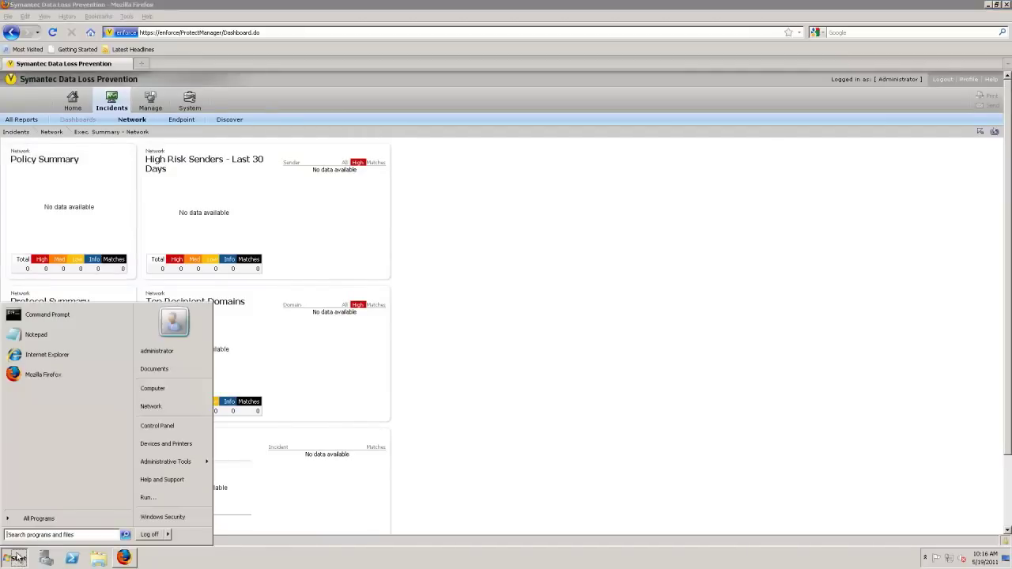
click(47, 336)
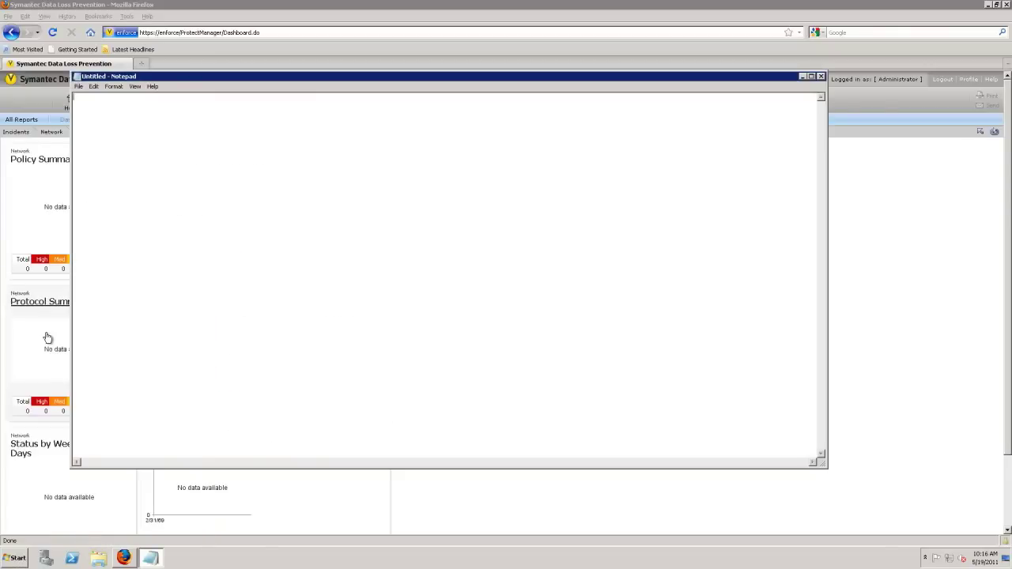
click(114, 86)
click(117, 106)
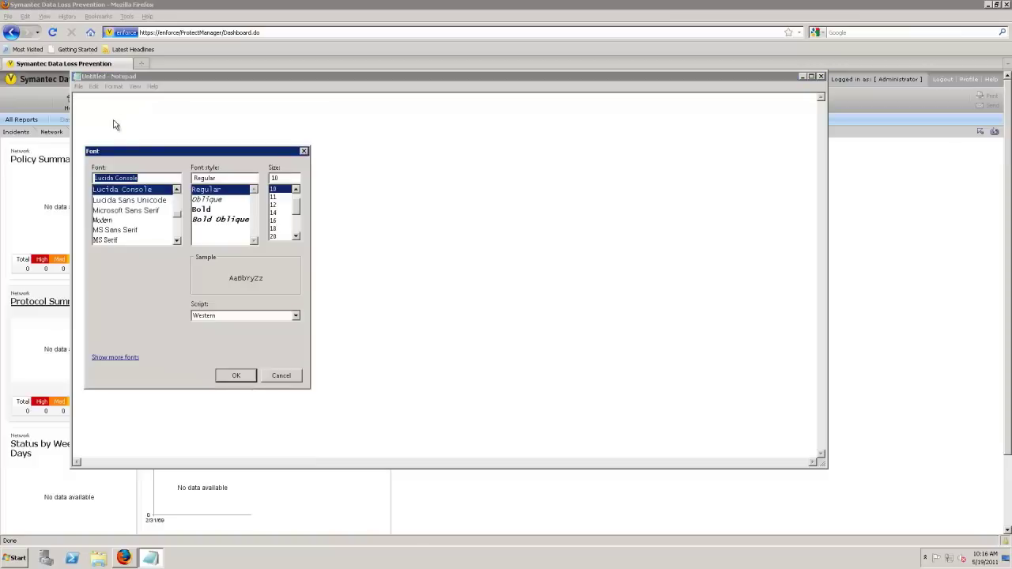
click(294, 226)
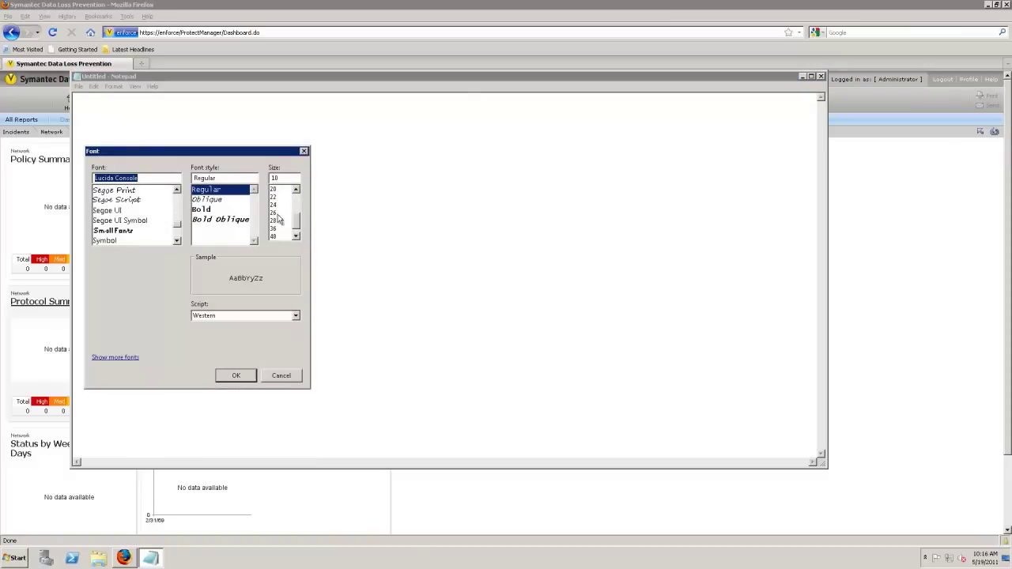
click(277, 220)
click(235, 373)
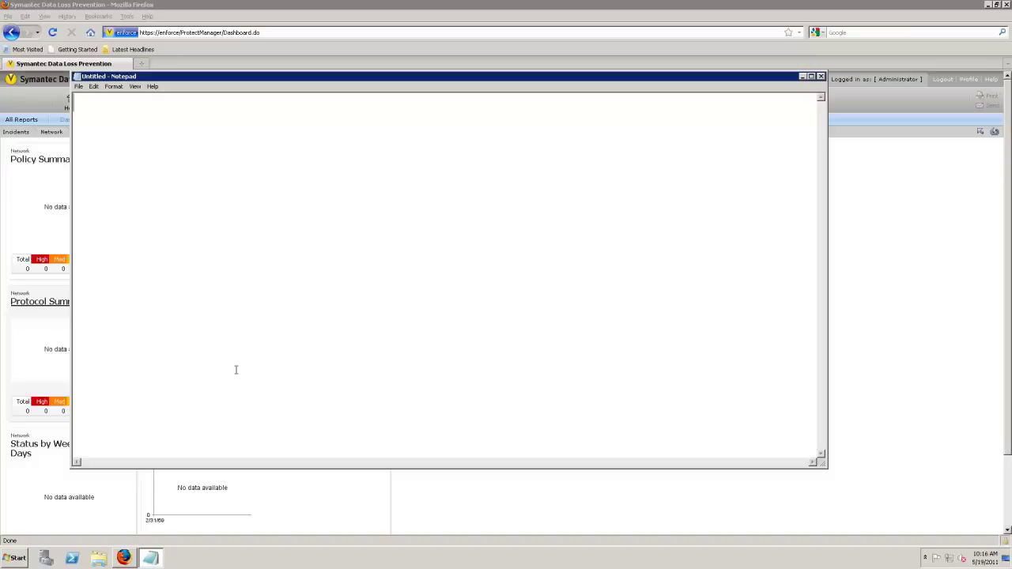
Type 'Data in Motion -- Network Monitor, Network Prevent for Email, Prevent for Web' on one line
text(Data in M)
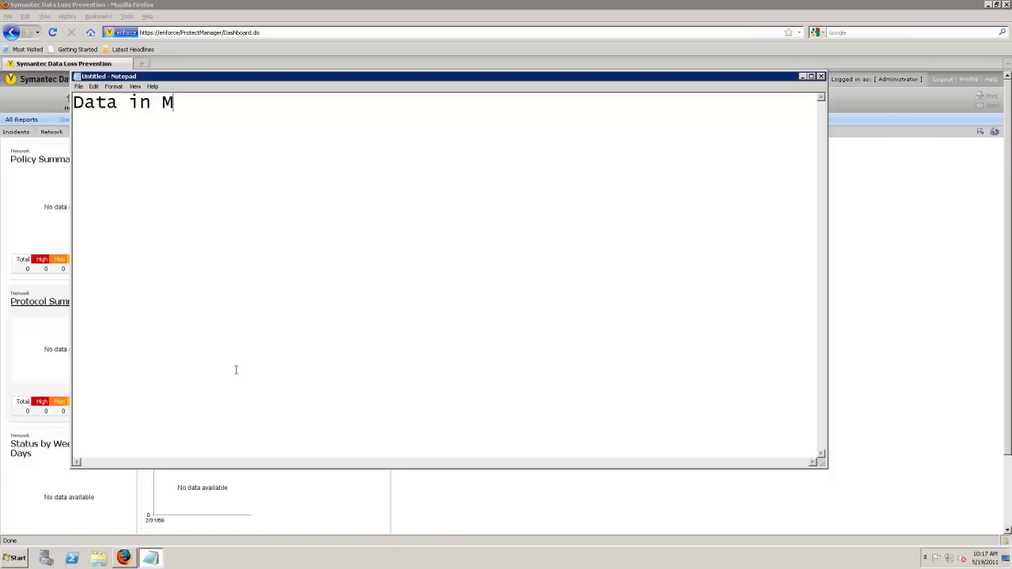
text(otion -- Networ)
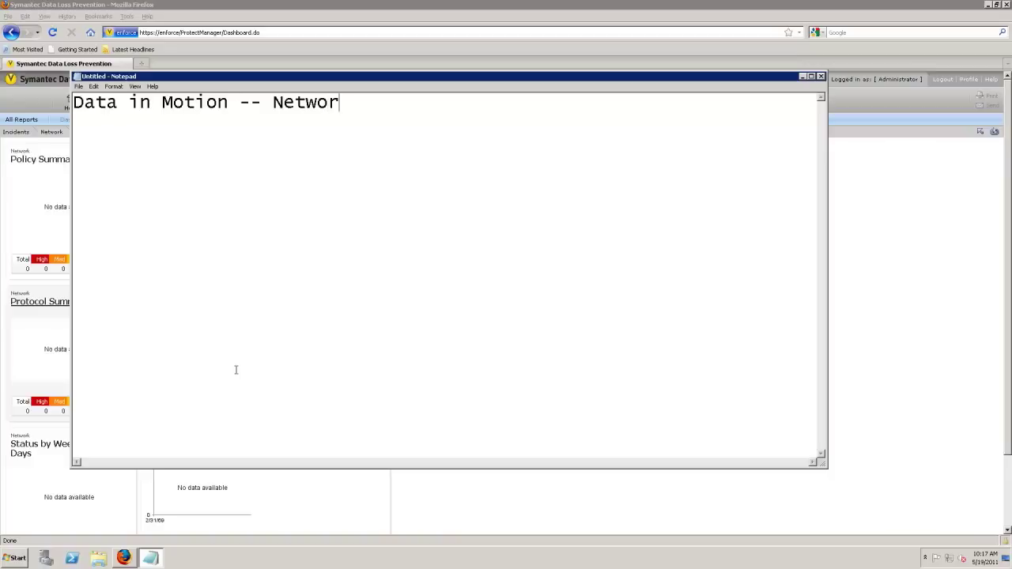
text(k Monitor)
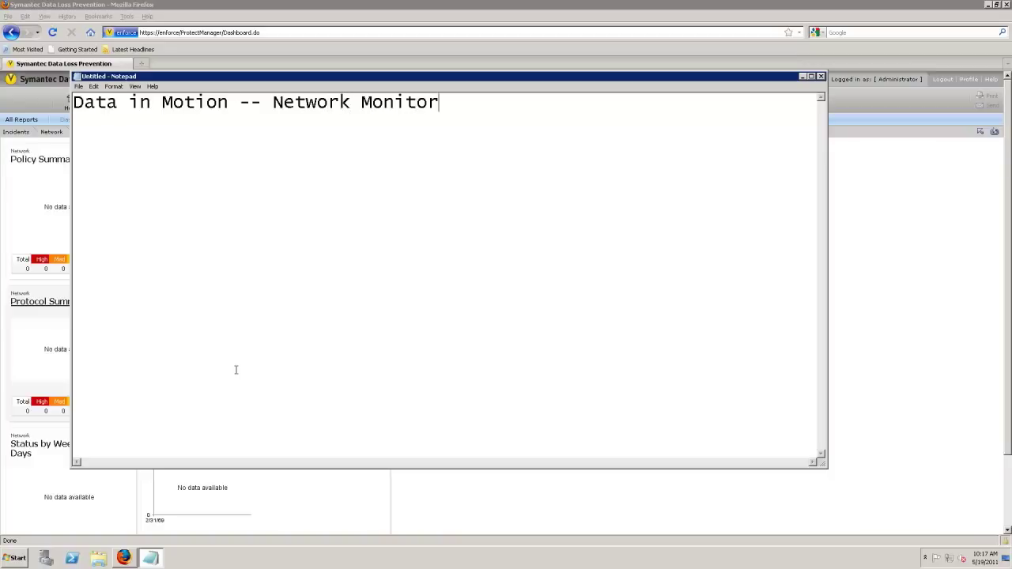
key(Return)
key(BackSpace)
text(, Network )
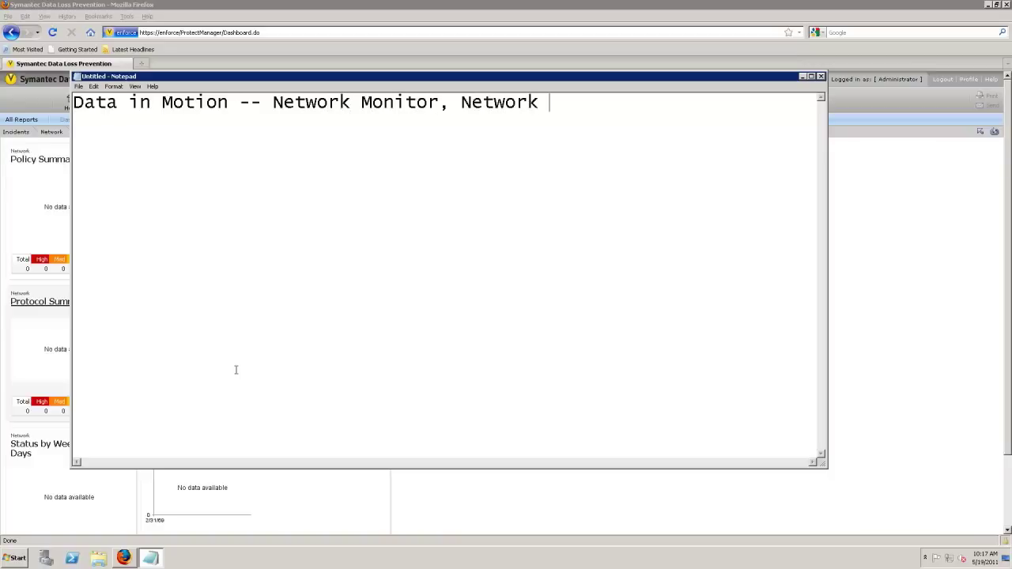
text(Prevent for E)
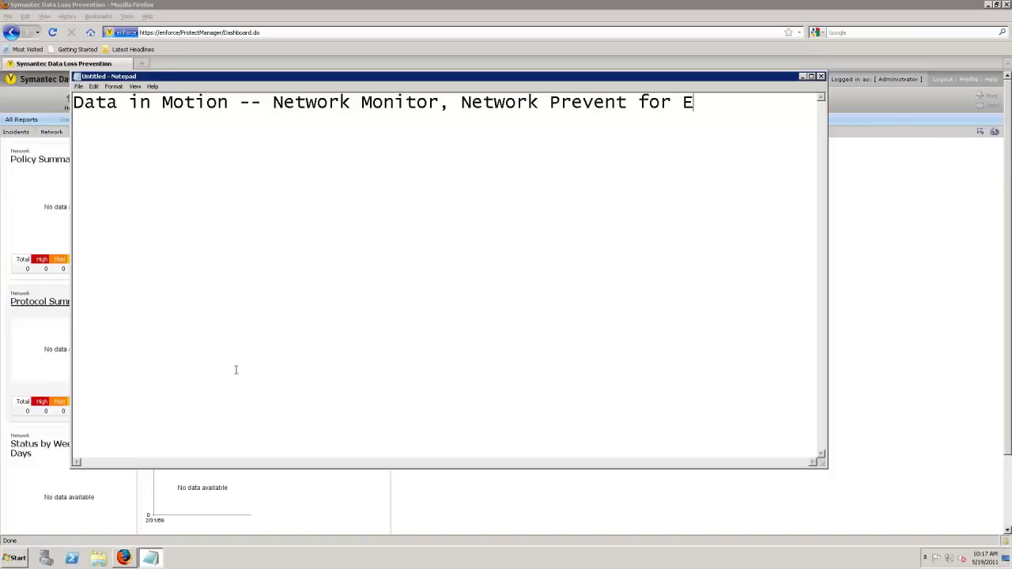
text(ve)
key(BackSpace)
key(BackSpace)
text(mail,)
key(BackSpace)
text(Prevent for )
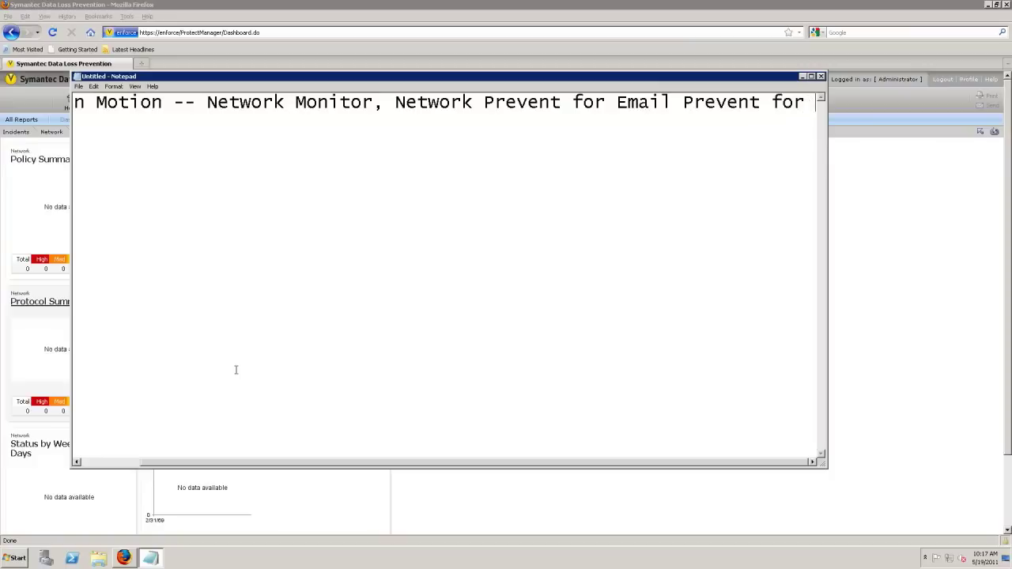
text(Web)
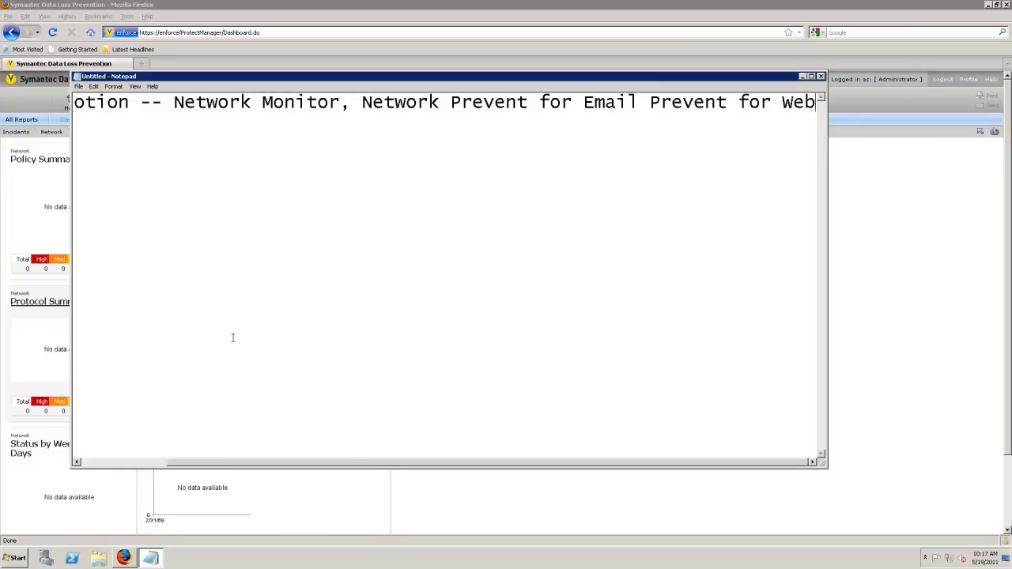
Put Network Prevent for Email and Prevent for Web on indented lines and drop the trailing comma
click(644, 101)
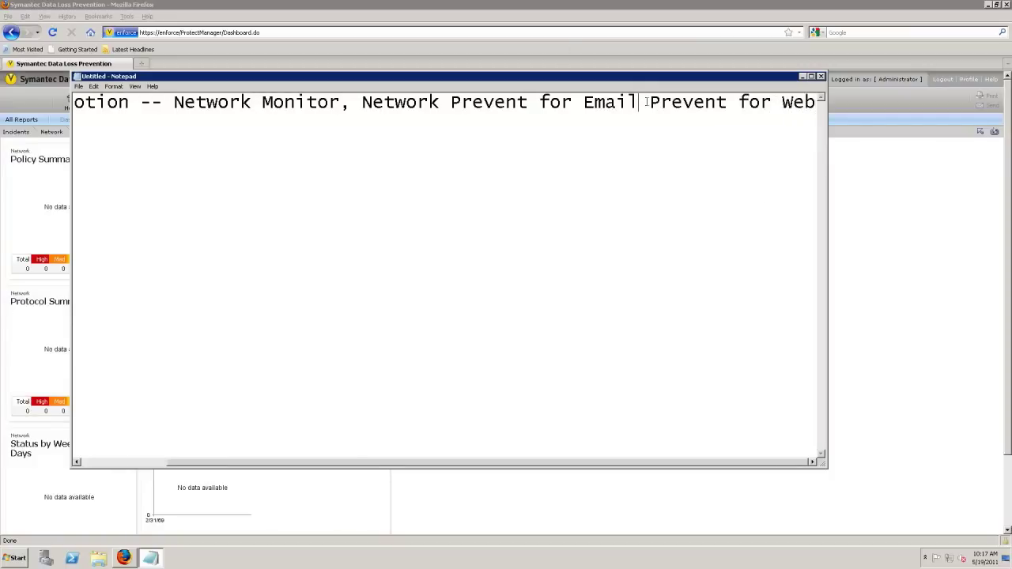
key(Return)
key(Tab)
key(Tab)
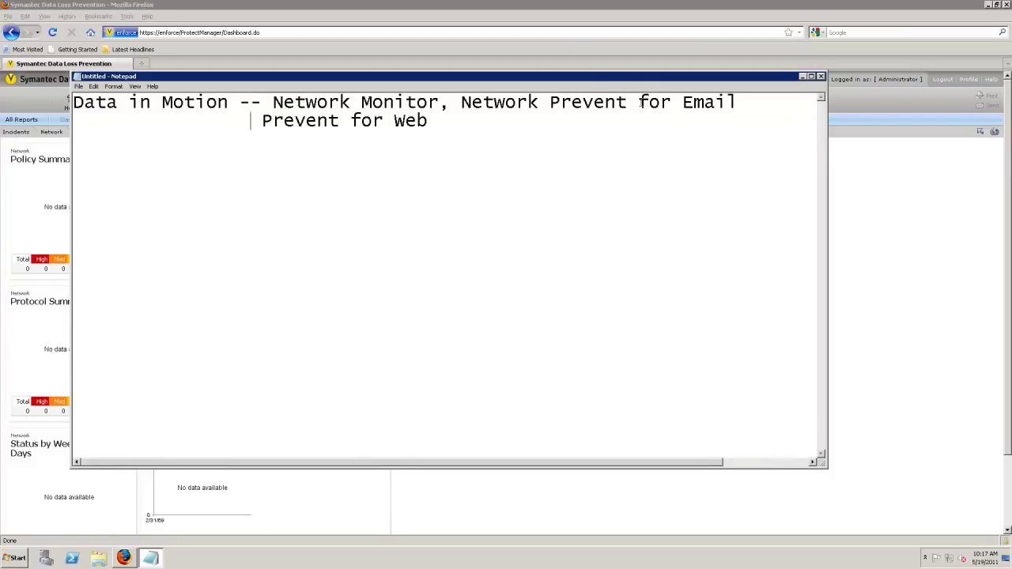
key(Right)
key(Delete)
text(P)
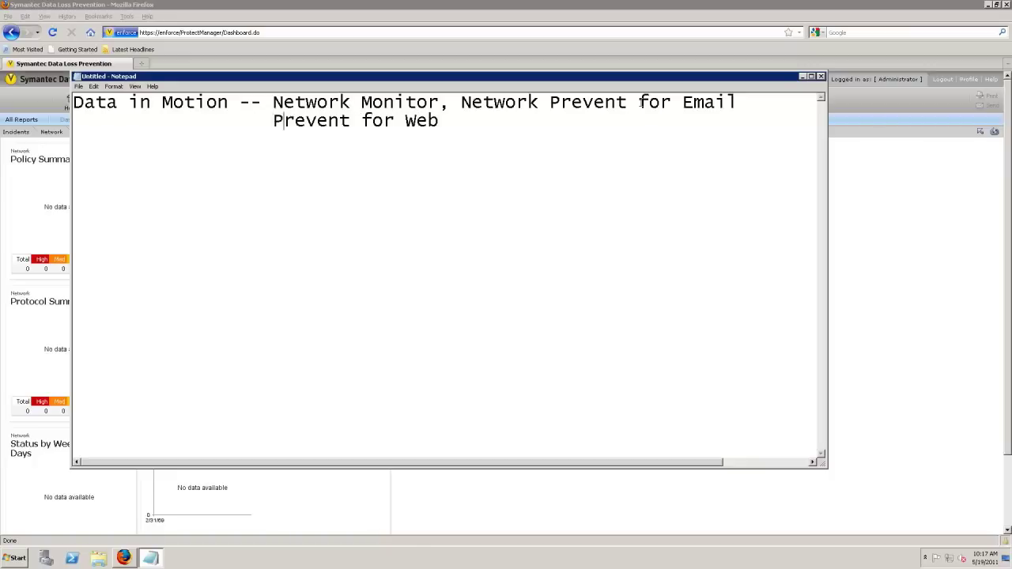
click(462, 102)
key(Return)
key(Tab)
key(Tab)
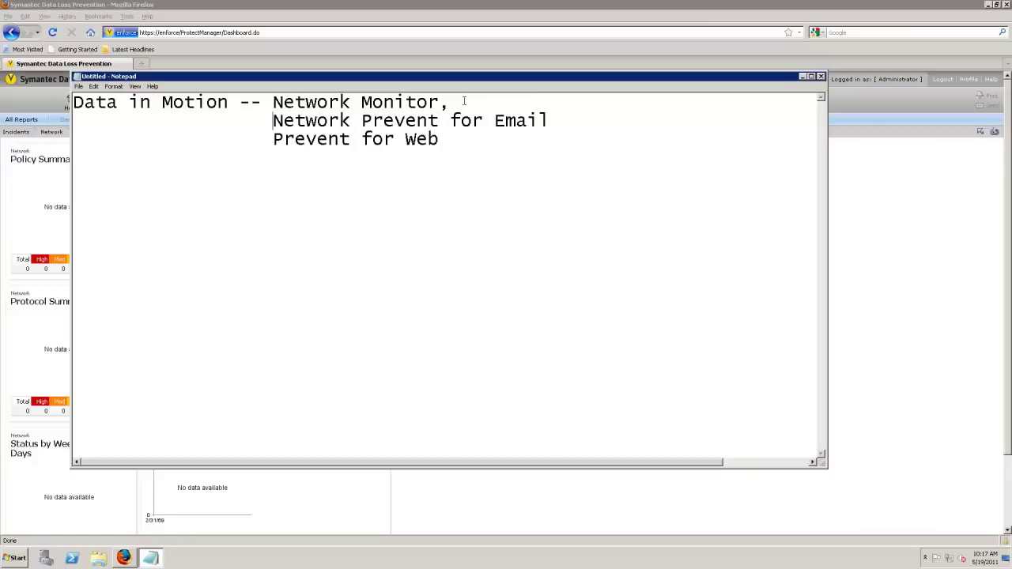
key(Up)
key(End)
key(BackSpace)
key(BackSpace)
Add a 'Data at Rest -- Network Discover' line below the Data in Motion list
key(Down)
key(Down)
key(Return)
key(Return)
text(Data at Rest )
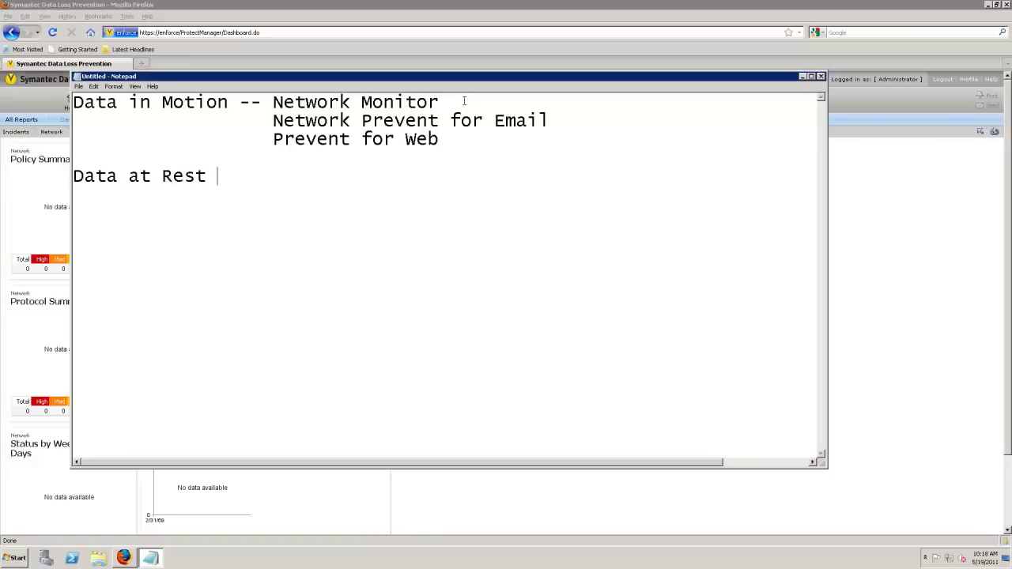
text( --)
text(N)
key(BackSpace)
text(Network Discover)
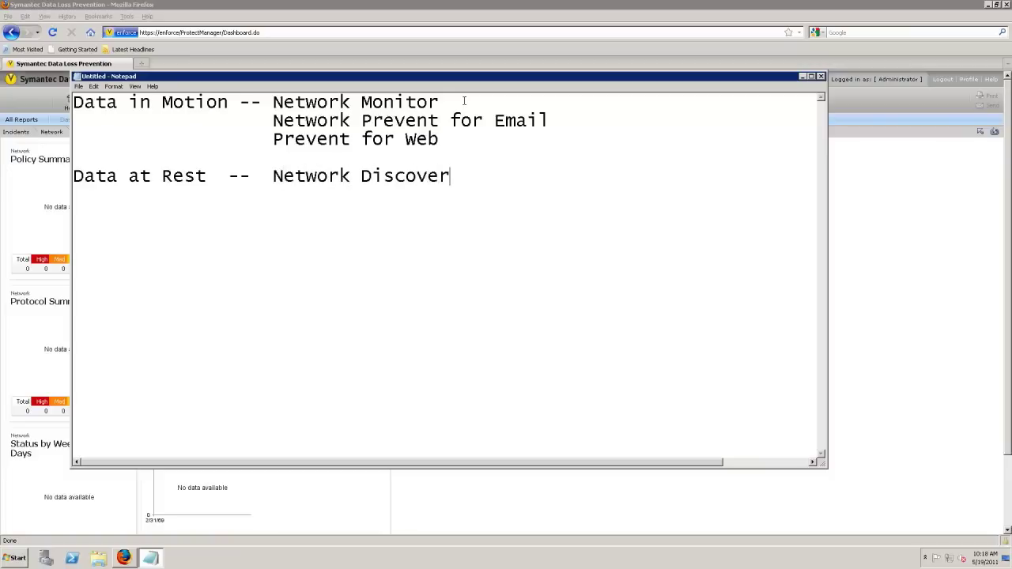
List Network Protect under Network Discover and begin a 'Data at Endpoint' heading
key(Return)
key(Tab)
key(Tab)
key(Tab)
key(BackSpace)
text(Network)
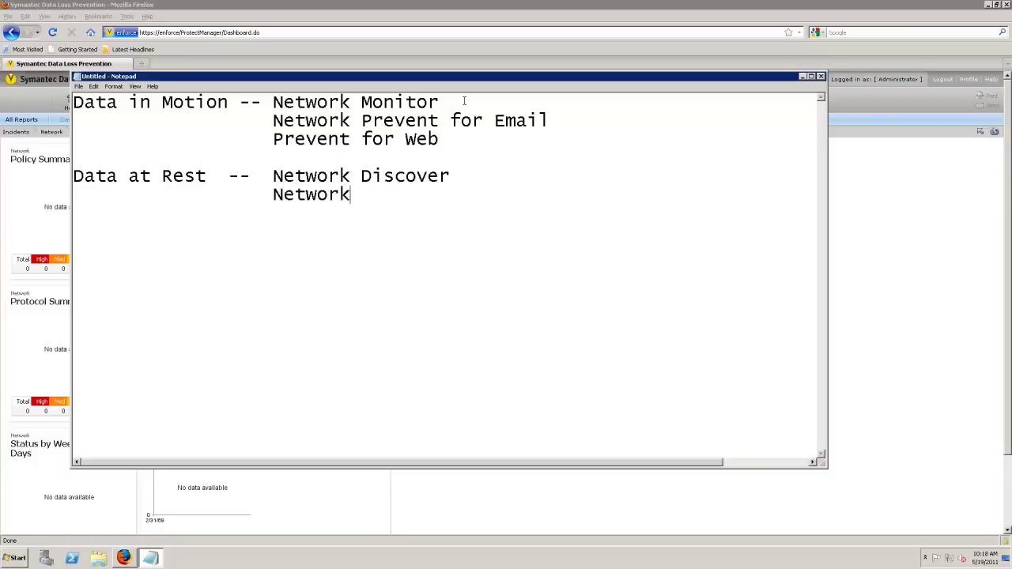
text( Protect)
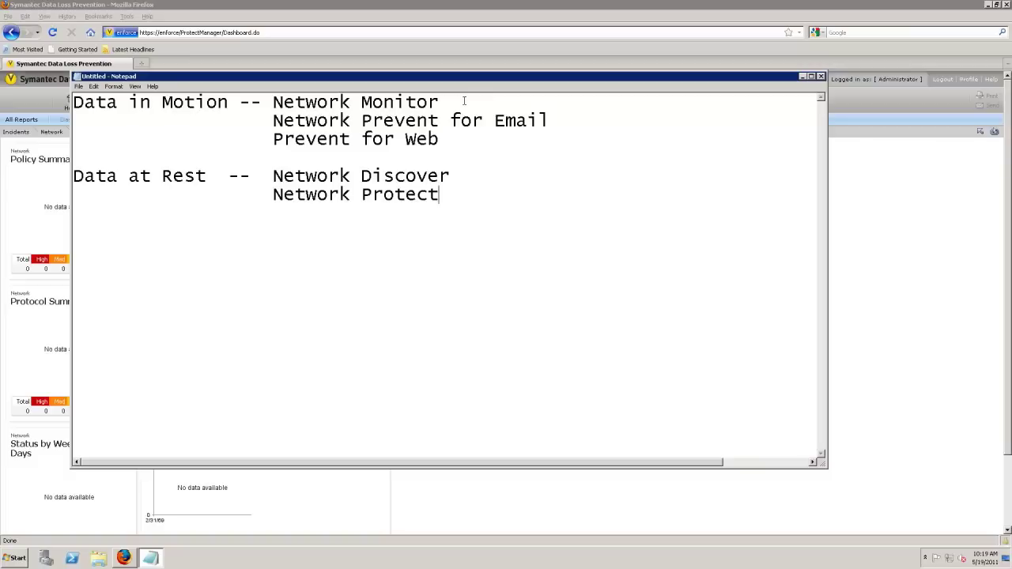
text(\\)
key(BackSpace)
key(BackSpace)
key(Return)
key(Return)
text(Data at Endpoint)
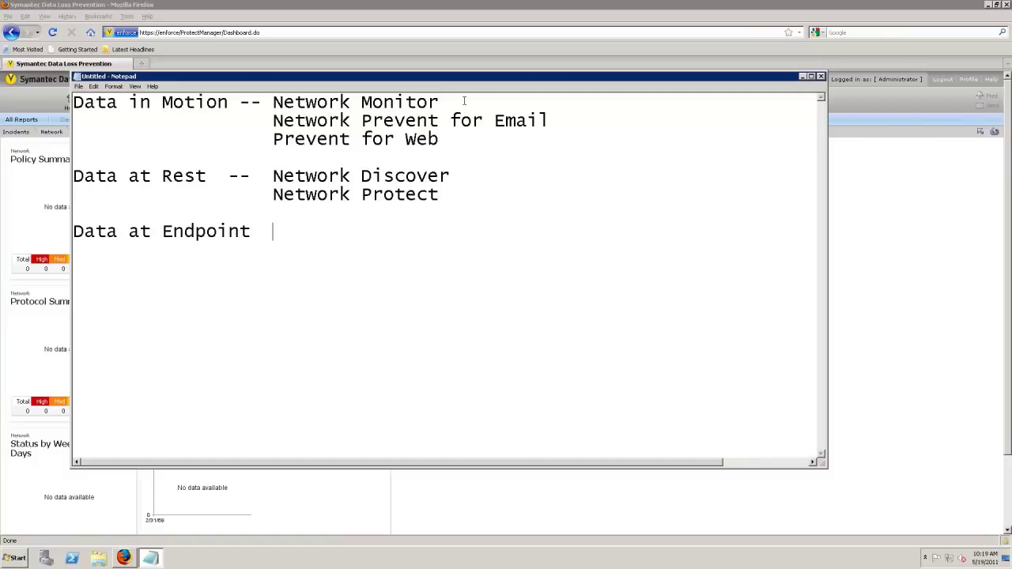
text(  Endpoint Discover)
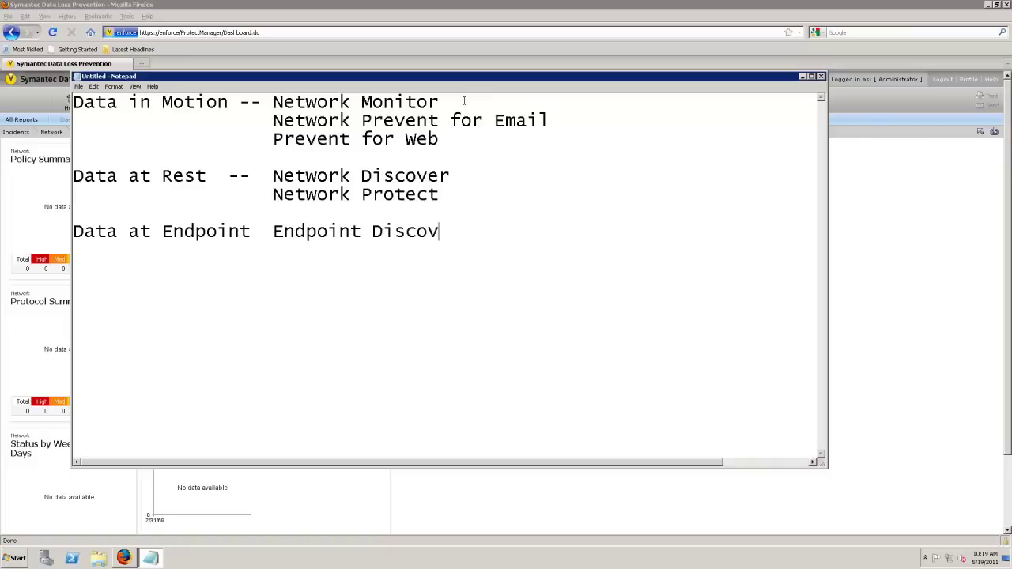
Add Endpoint Discover beside Data at Endpoint with Endpoint Prevent aligned beneath it
key(Return)
key(Tab)
key(Tab)
key(Tab)
key(BackSpace)
text(Endpi)
key(BackSpace)
text(oint )
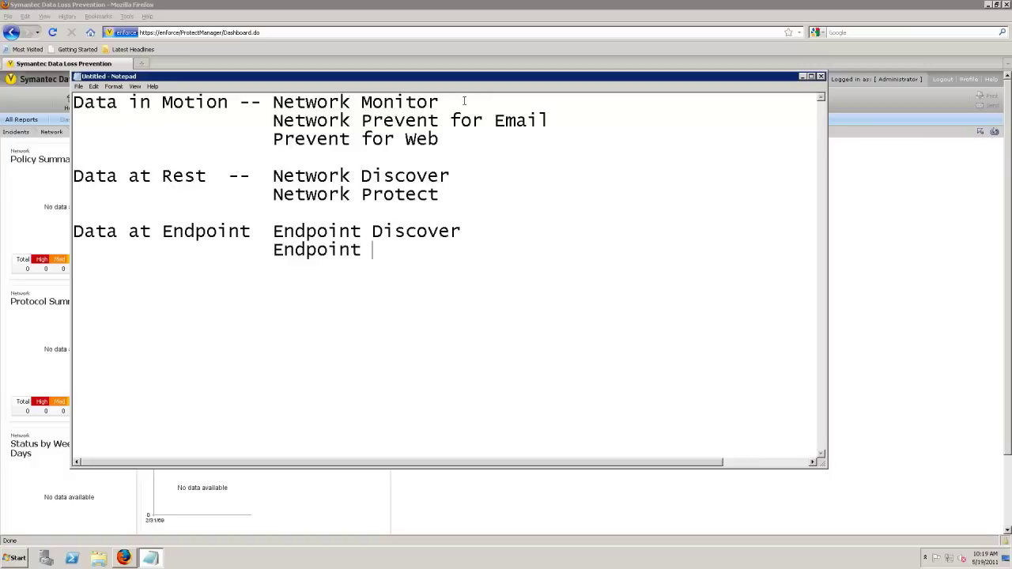
text(Prevent)
Switch from Notepad back to the browser's Network executive summary dashboard
key(alt+Tab)
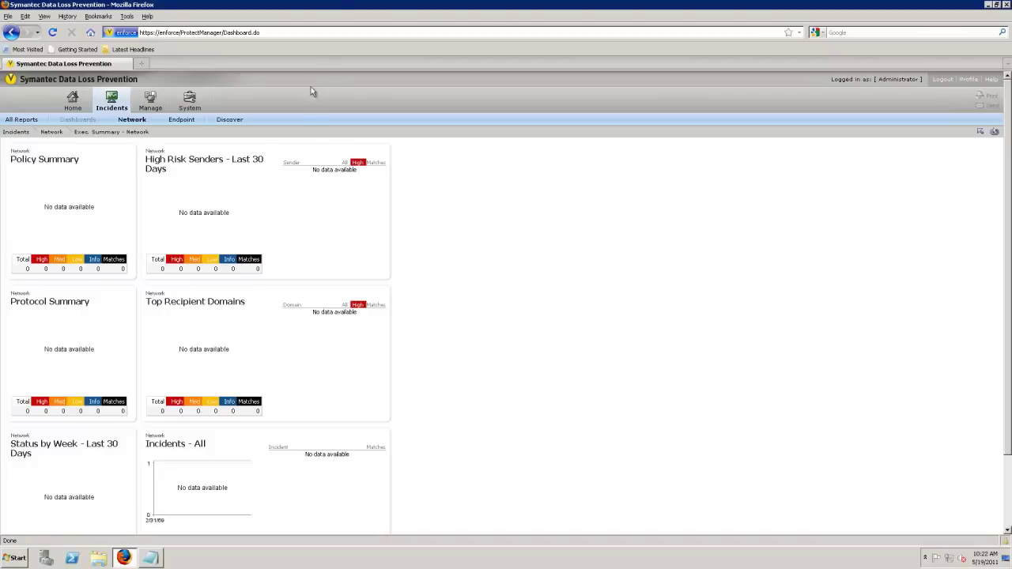
In the Policy List, suspend the Driver License policy, then reactivate it
mouse_move(149, 98)
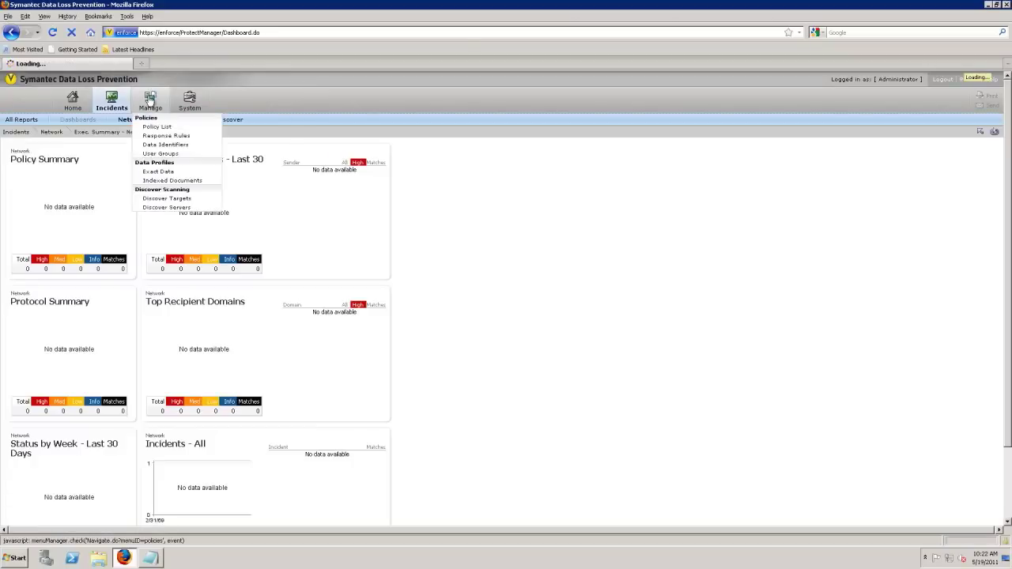
click(144, 133)
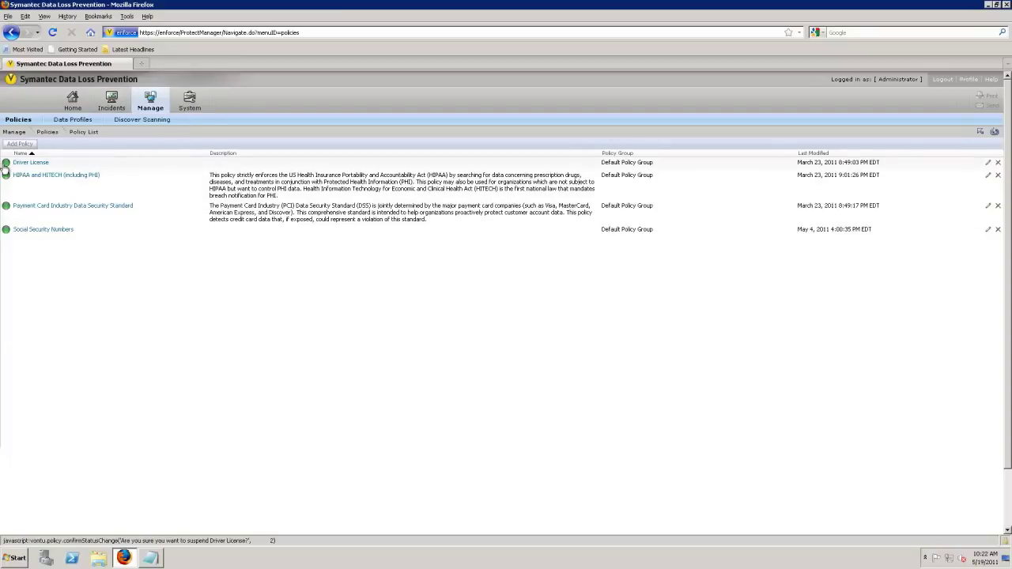
click(6, 163)
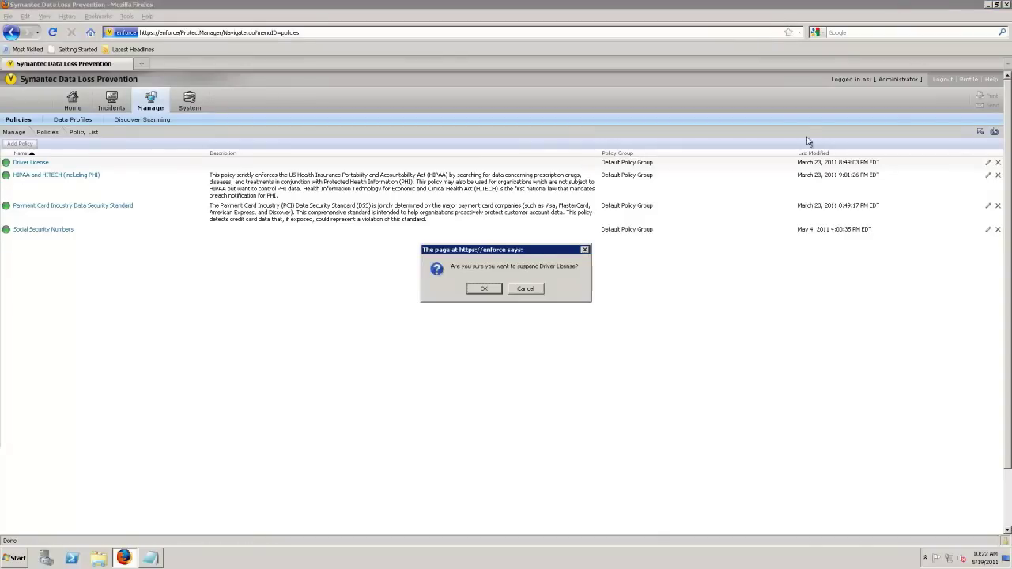
click(484, 289)
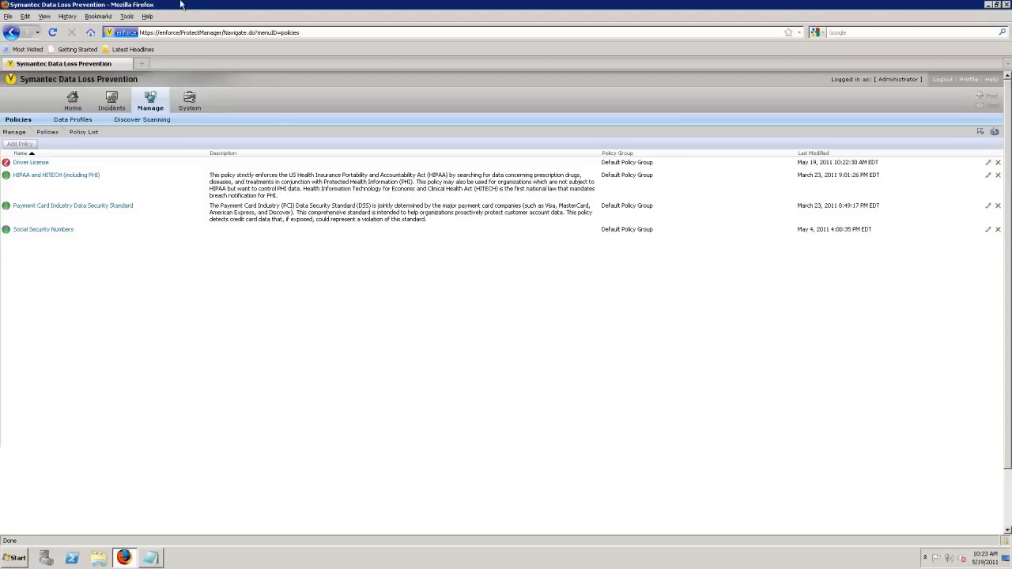
click(6, 162)
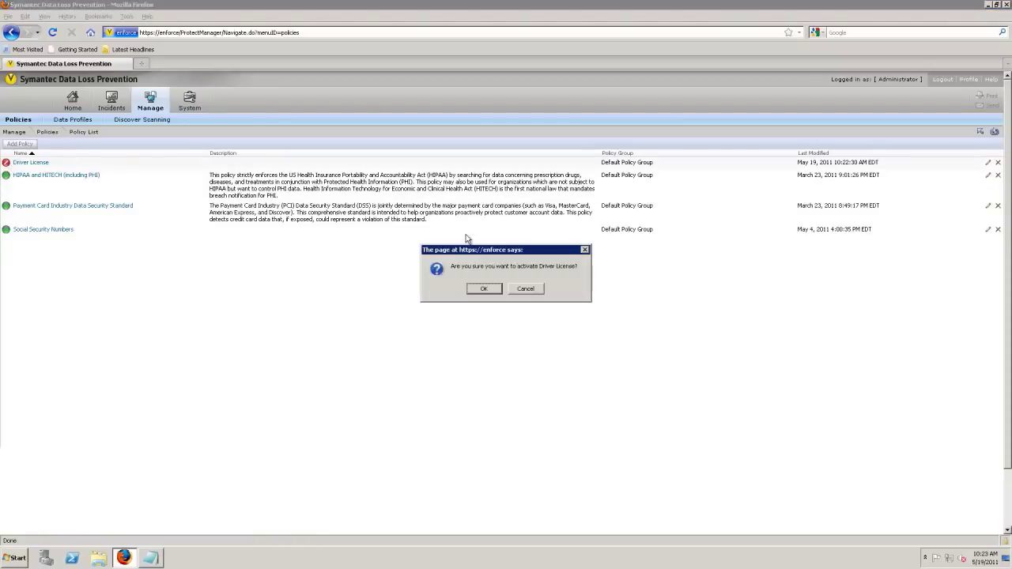
click(496, 290)
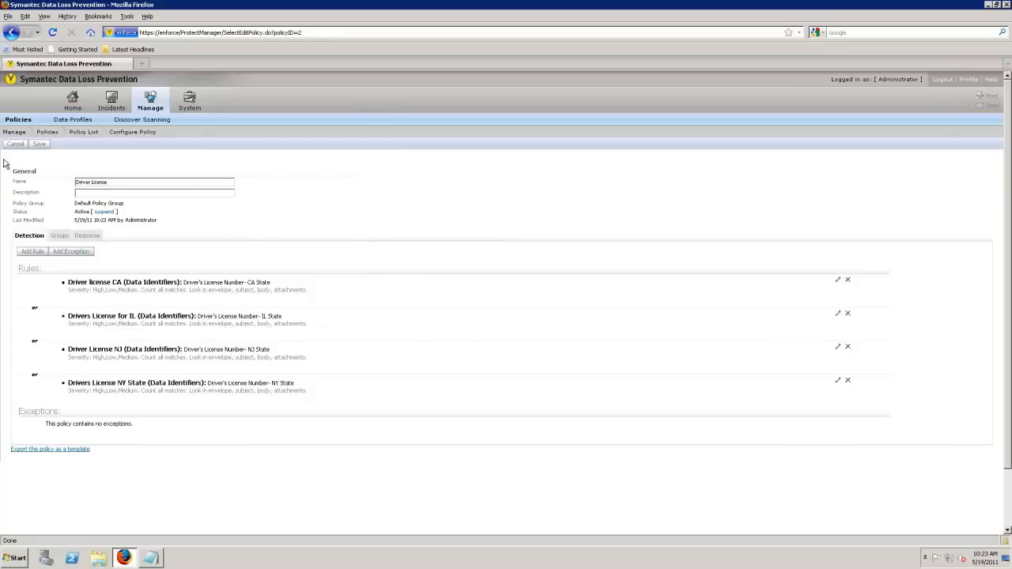
Open the Driver License policy and start a new detection rule from its Detection tab
click(148, 185)
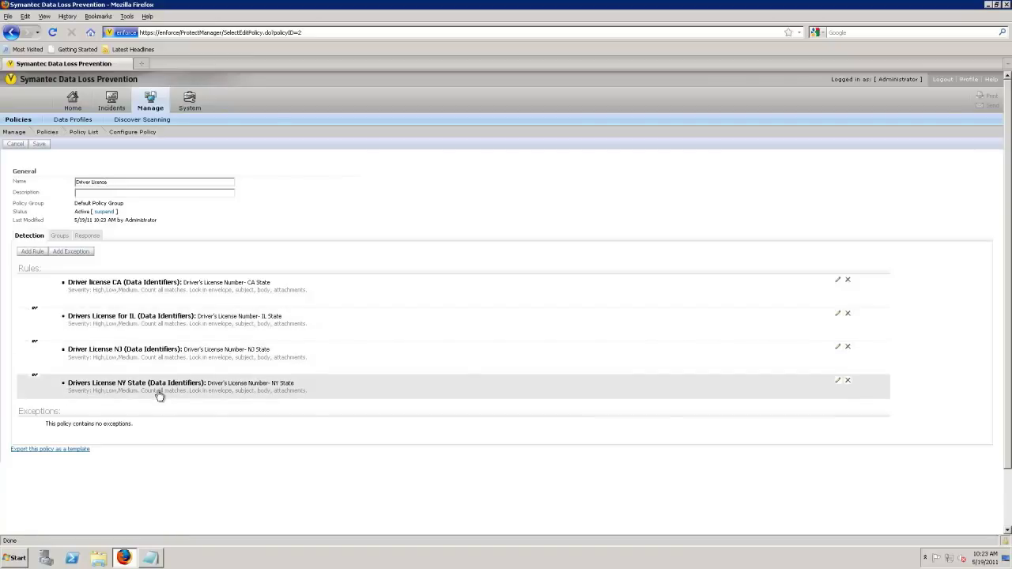
click(30, 250)
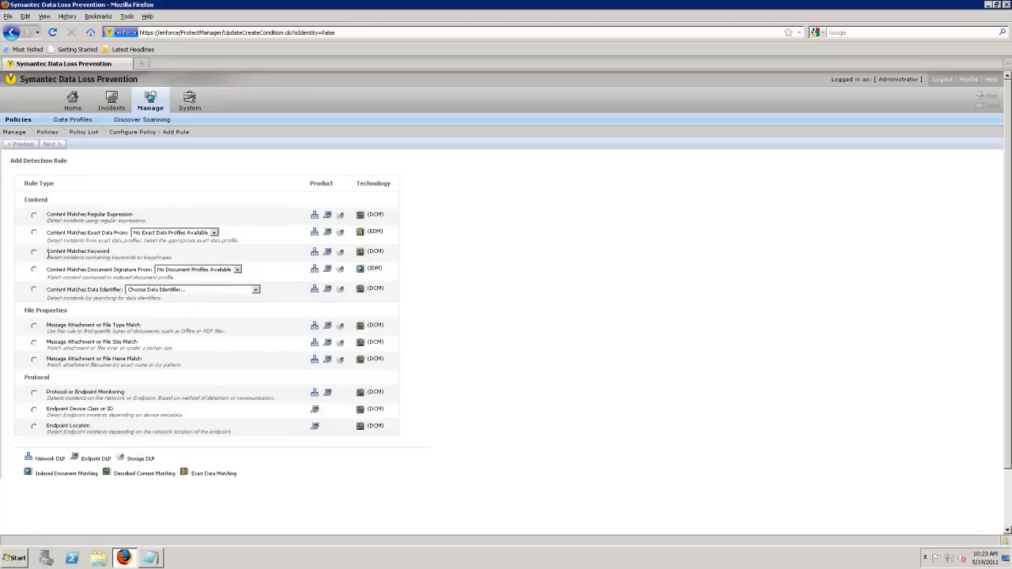
Base the rule on the Driver's License Number- FL, MI, MN States data identifier and continue to its settings
click(33, 290)
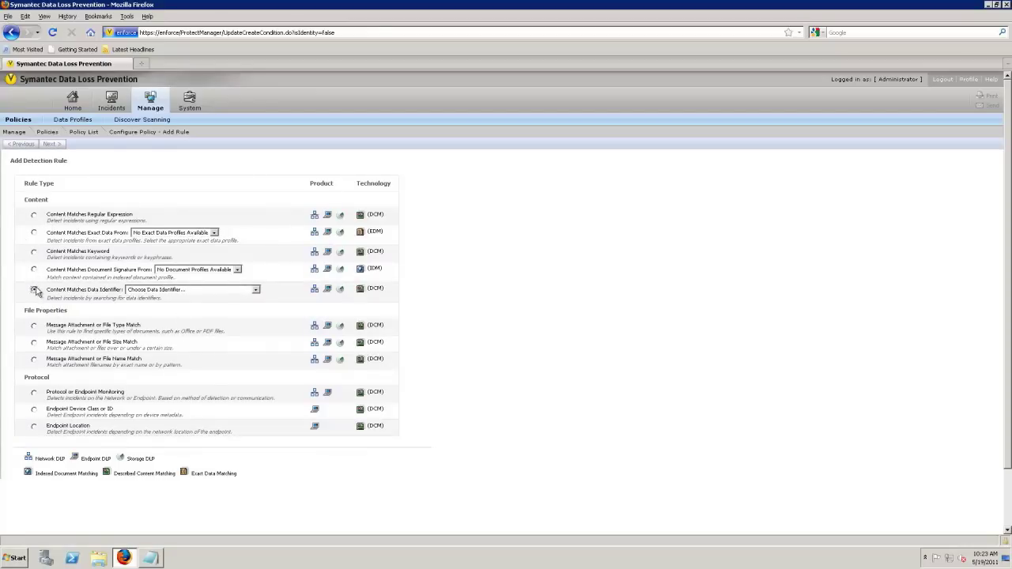
click(203, 293)
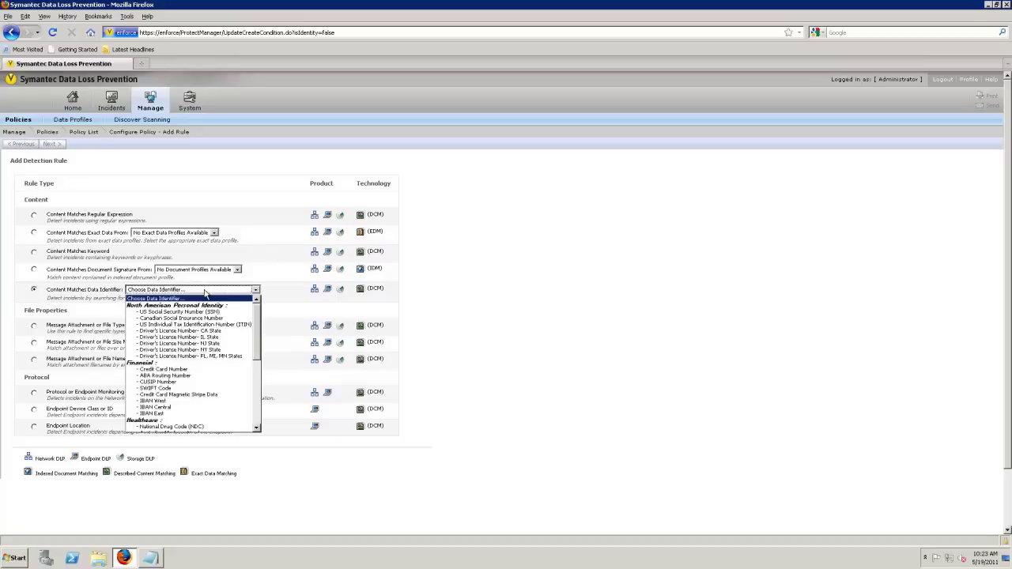
click(197, 356)
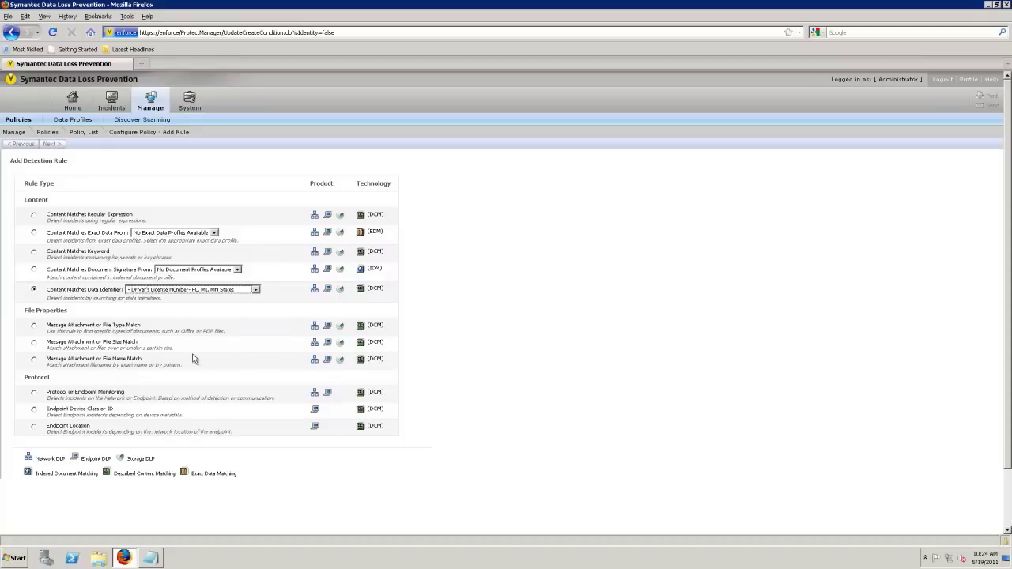
click(52, 144)
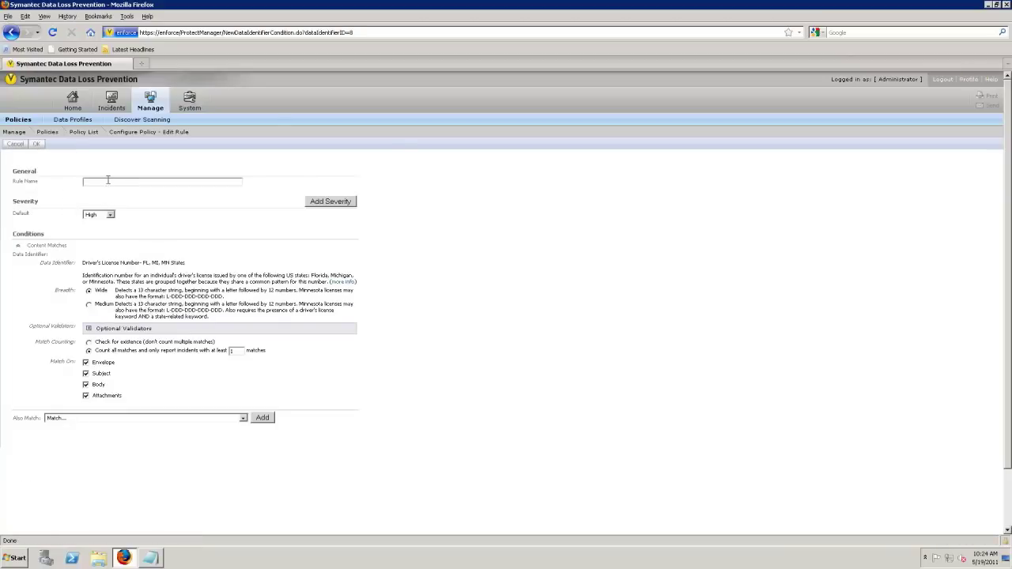
click(105, 180)
Name the rule 'Driver License for MI, FL, MN' and show the identifier's detailed pattern info
text(Driver's License for MI, FL)
key(BackSpace)
key(BackSpace)
key(BackSpace)
key(BackSpace)
text(, MN)
click(345, 283)
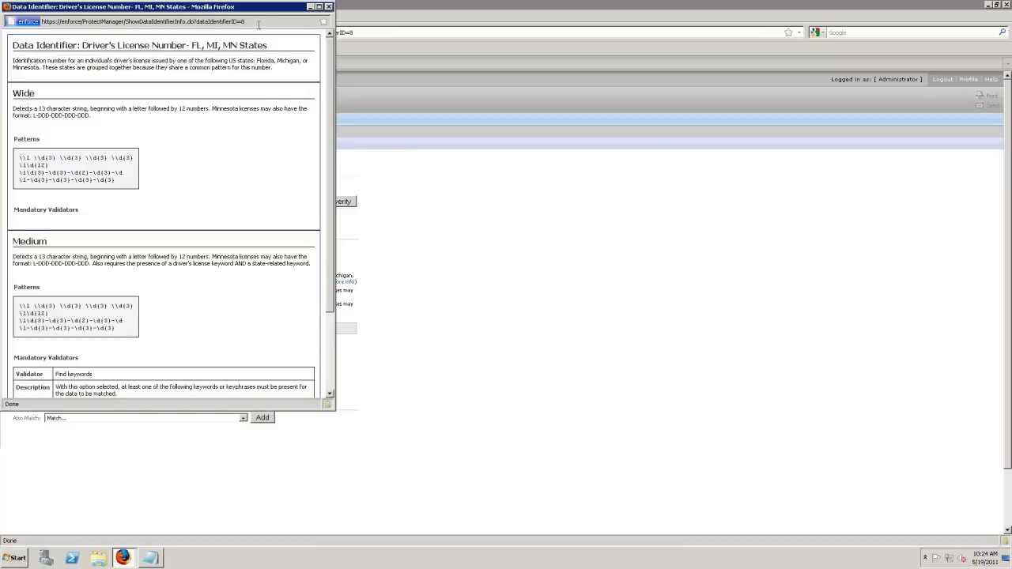
Read the identifier's details, highlighting the first validator's keyword list, then close the window
drag(251, 11, 506, 119)
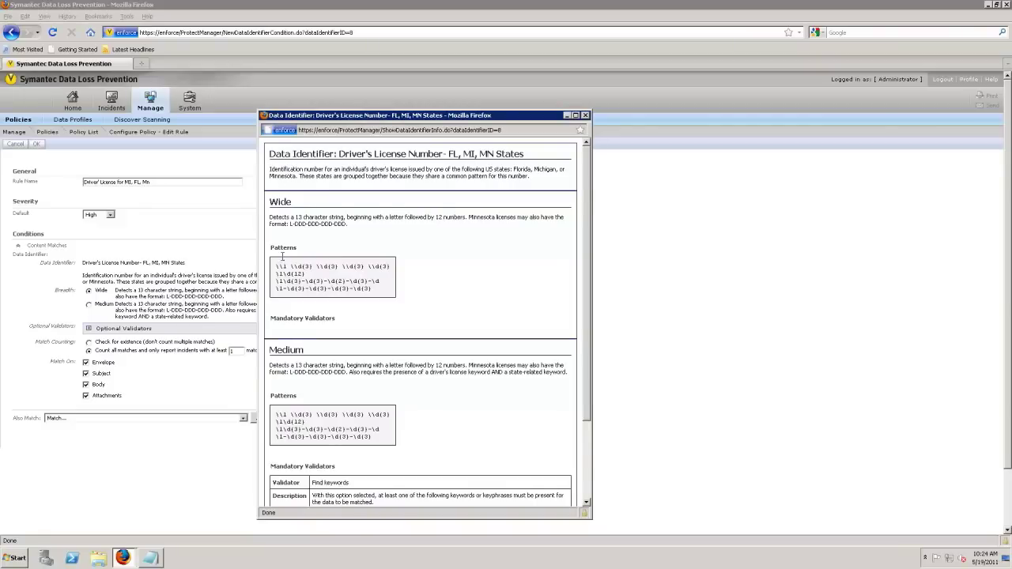
scroll(282, 257, down, 3)
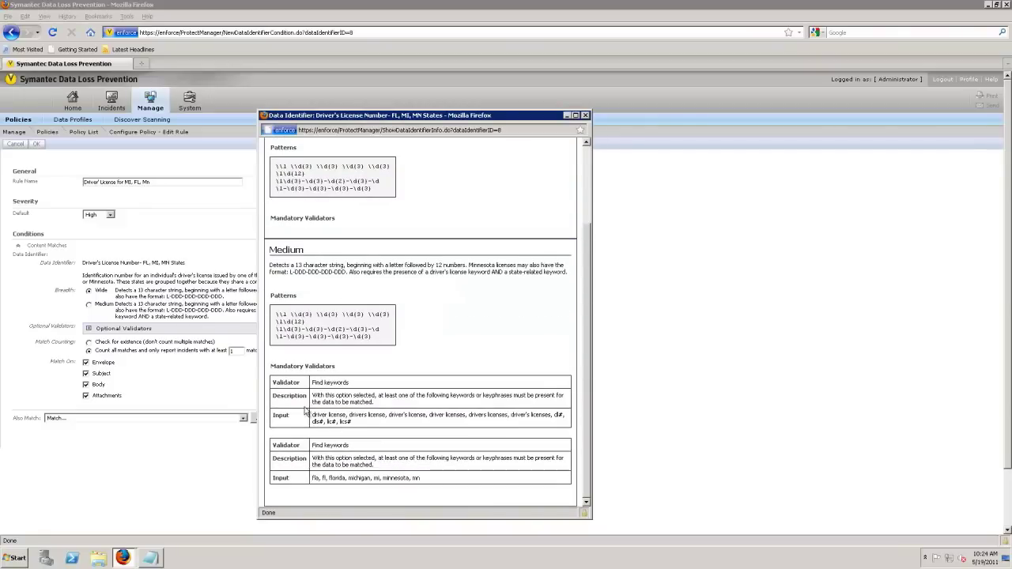
drag(326, 415, 381, 430)
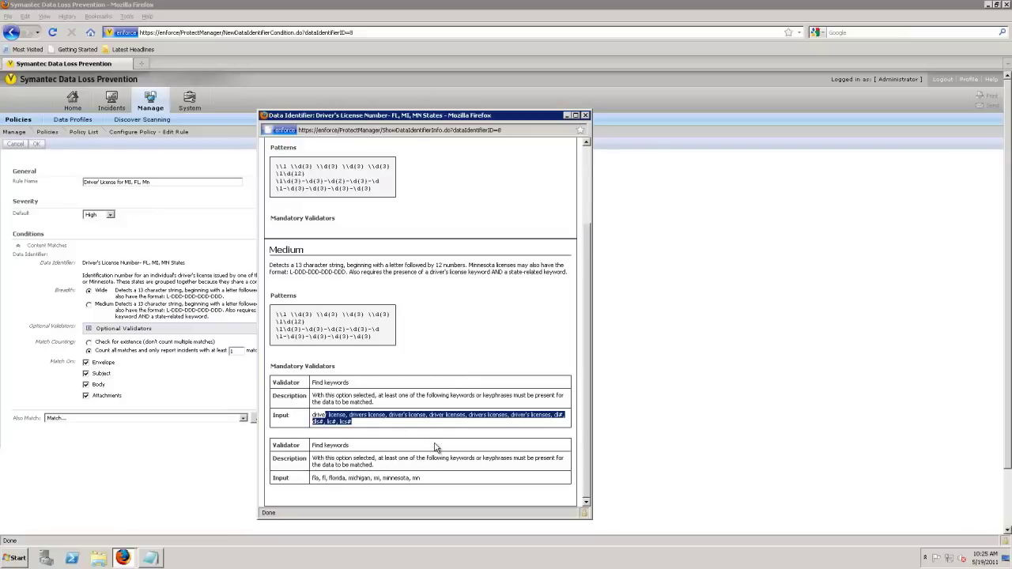
click(585, 116)
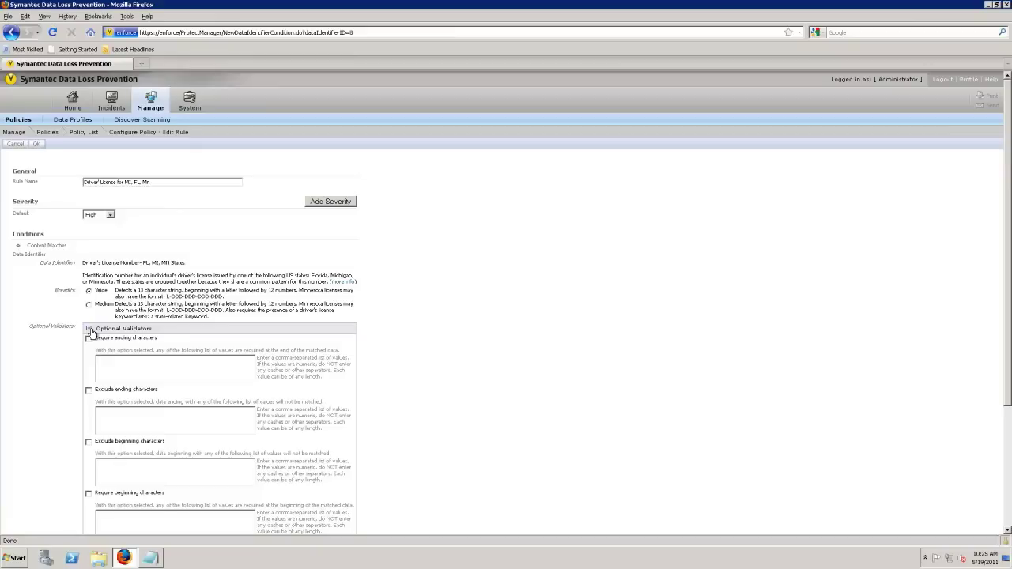
Collapse Optional Validators and save the MI, FL, MN rule with OK
click(88, 329)
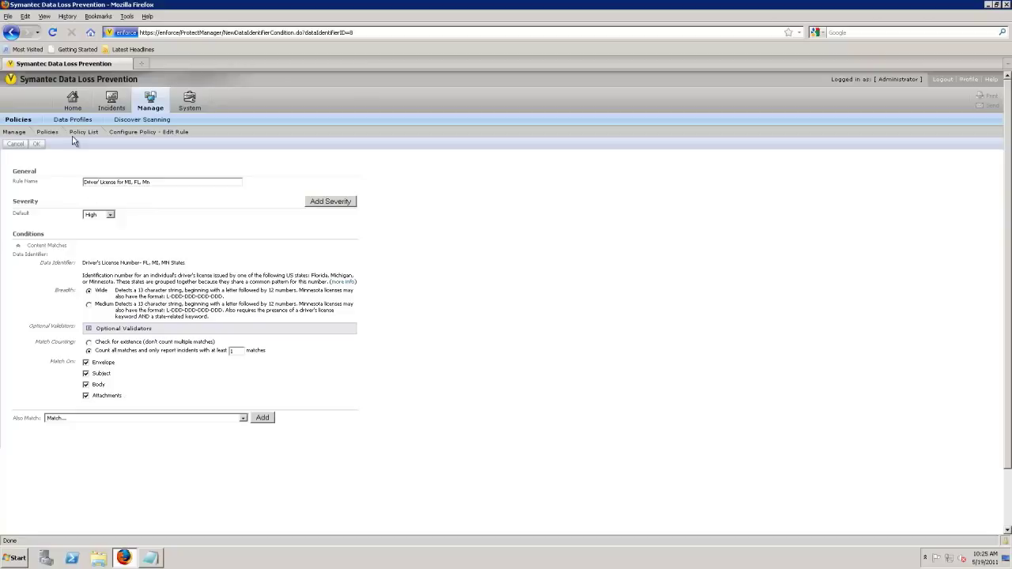
click(37, 143)
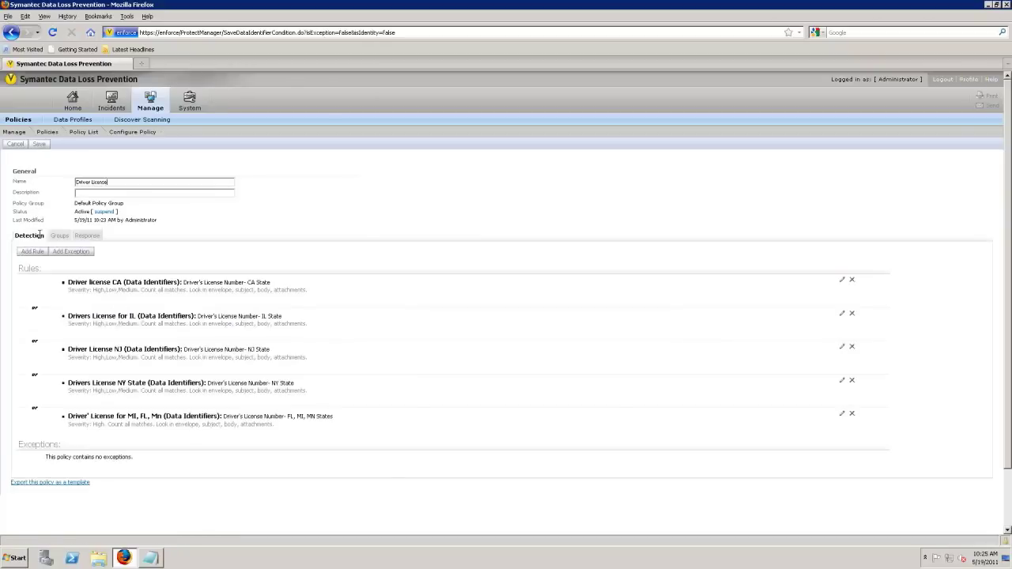
Start adding a detection exception to the Driver License policy
click(75, 251)
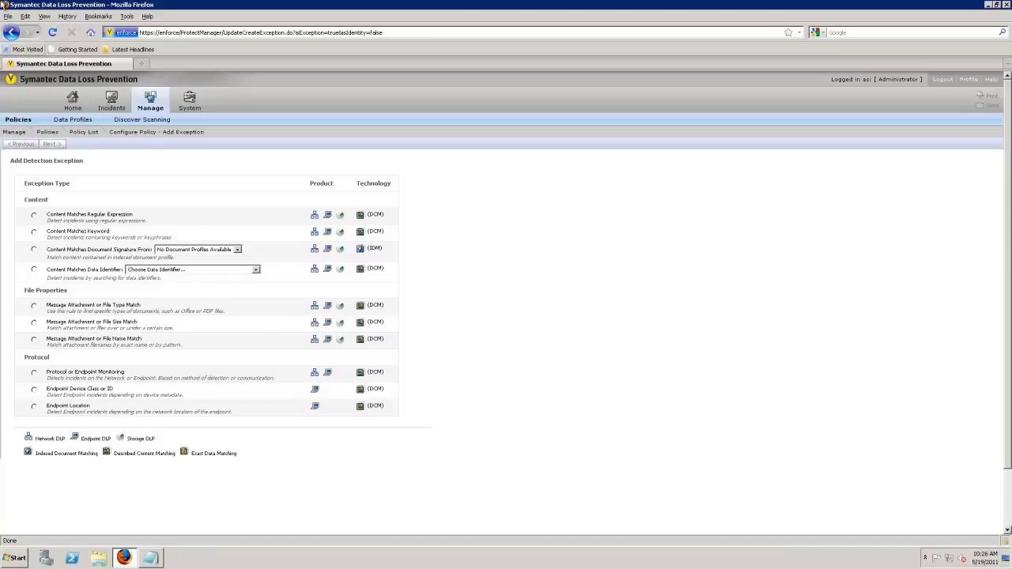
Cancel the exception and view the policy's response rules
click(23, 144)
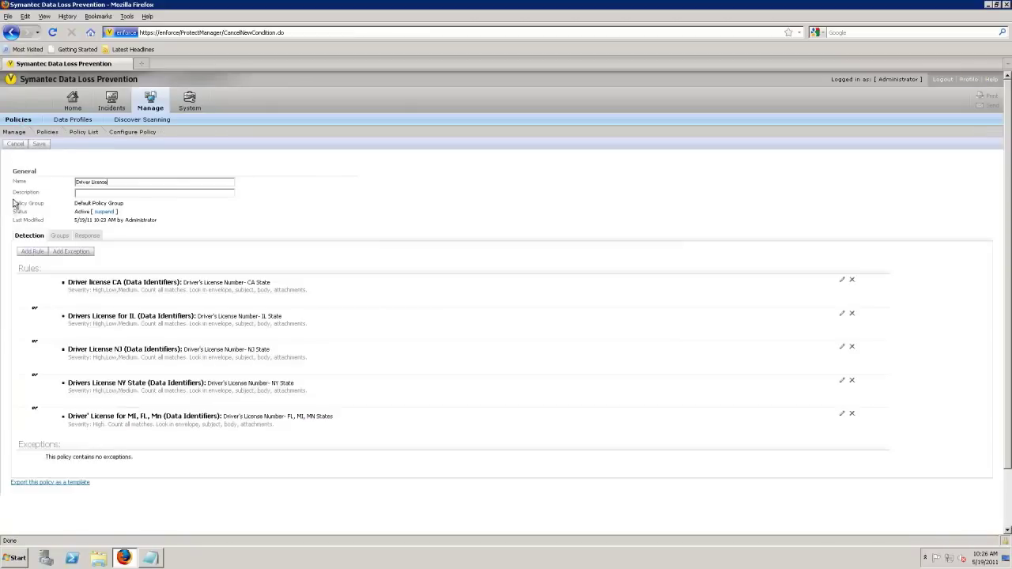
click(88, 240)
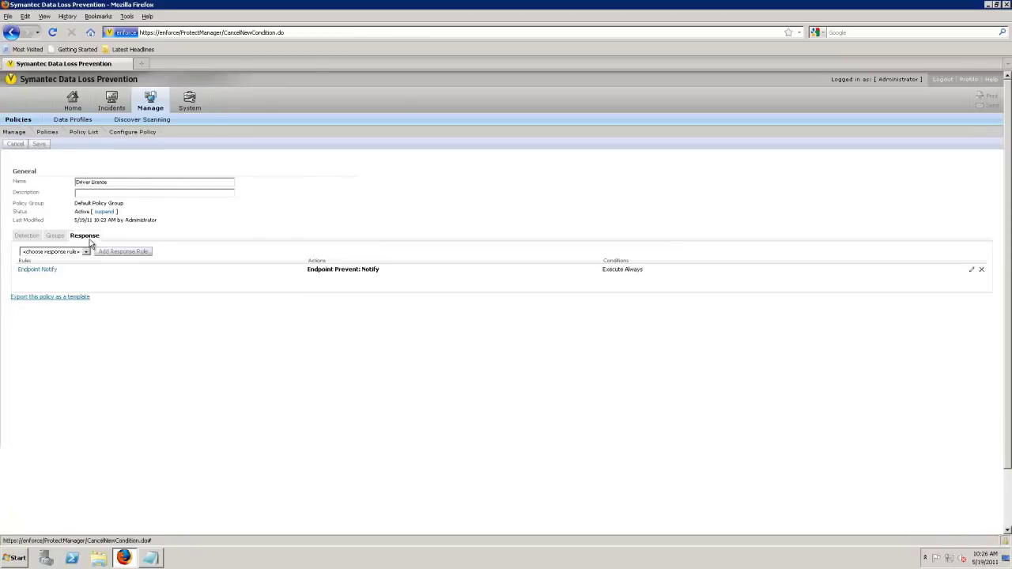
Check the available response rules without choosing one, then add a response rule to the policy
click(37, 251)
click(39, 260)
click(121, 252)
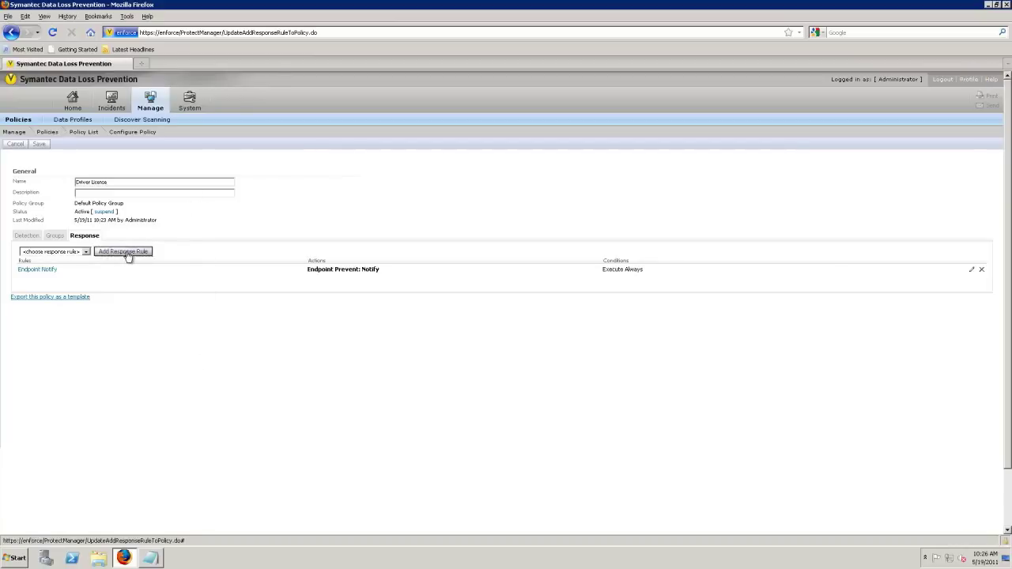
Save the Driver License policy and start a new automated rule under Manage > Response Rules
click(39, 145)
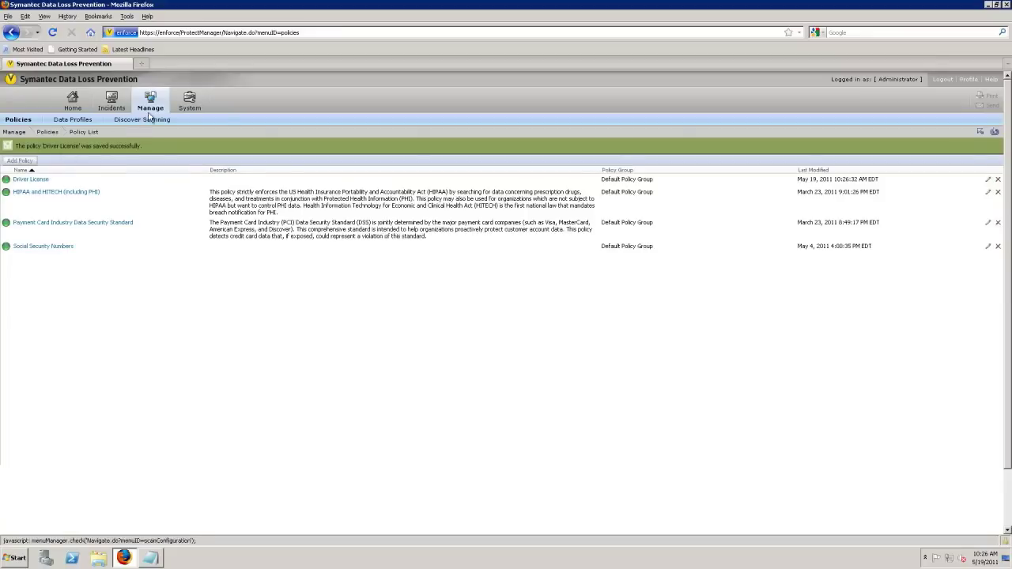
mouse_move(150, 107)
click(154, 137)
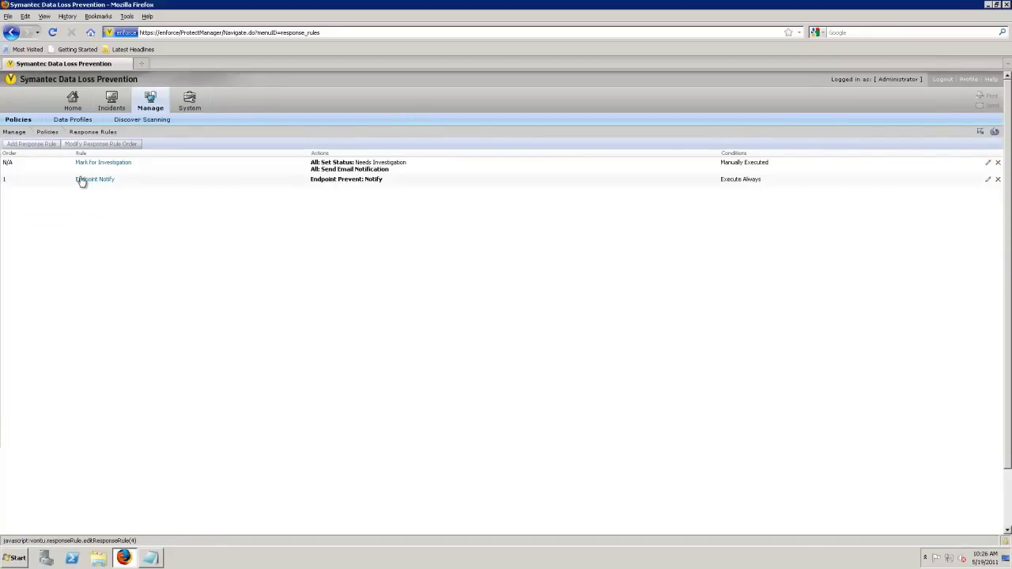
click(49, 145)
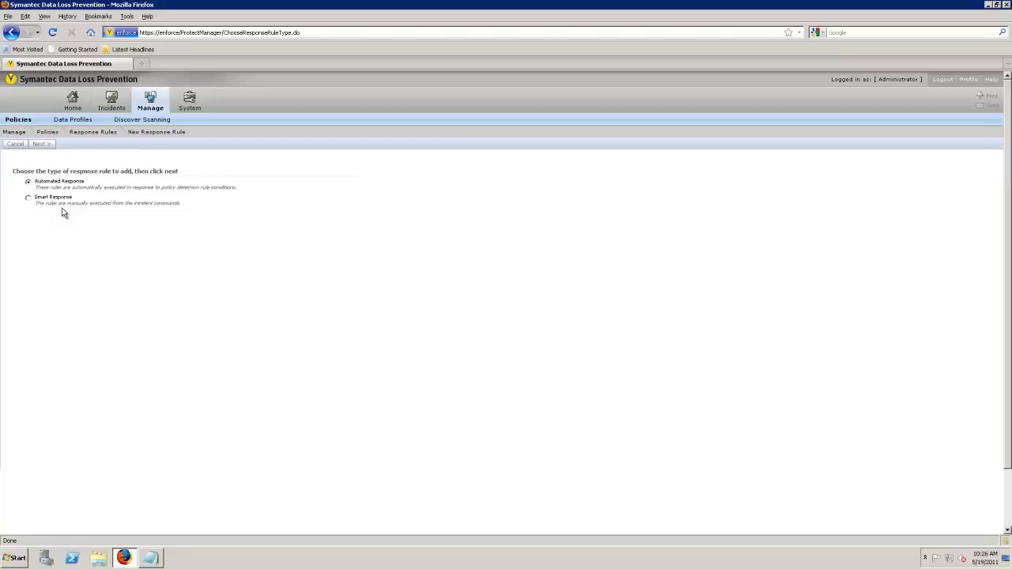
click(42, 145)
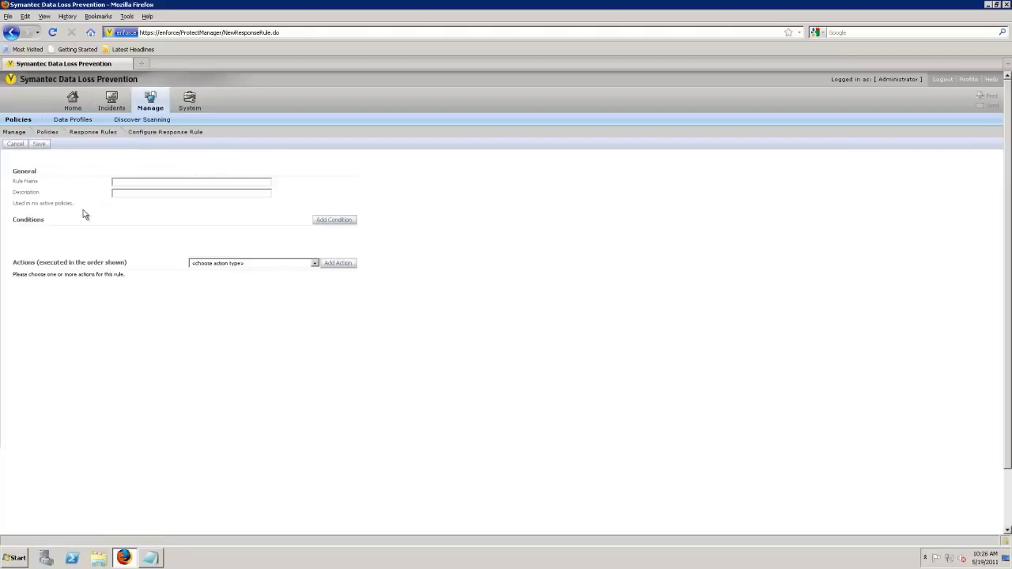
Review the available response action types, then cancel the new response rule
click(230, 263)
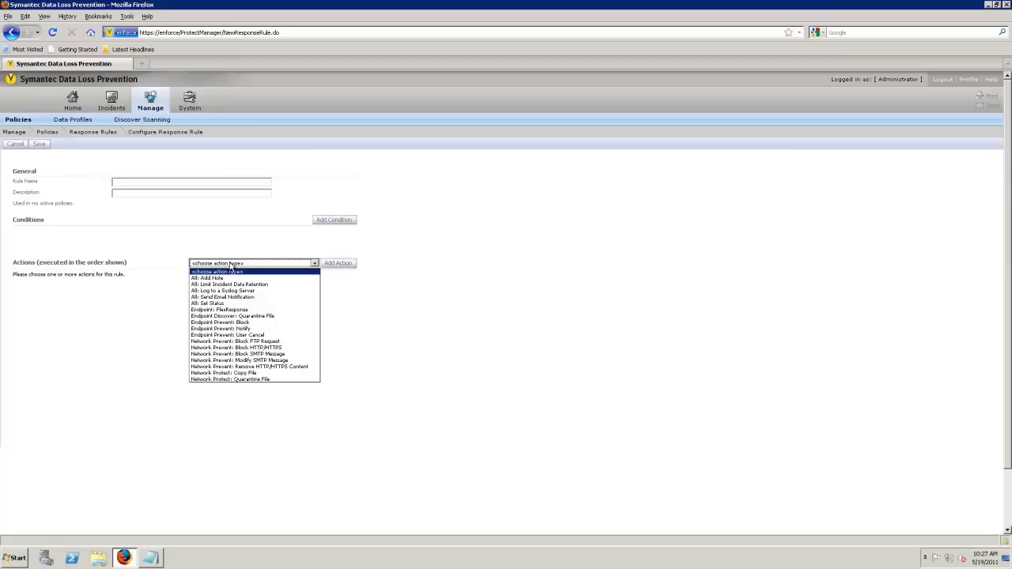
click(15, 144)
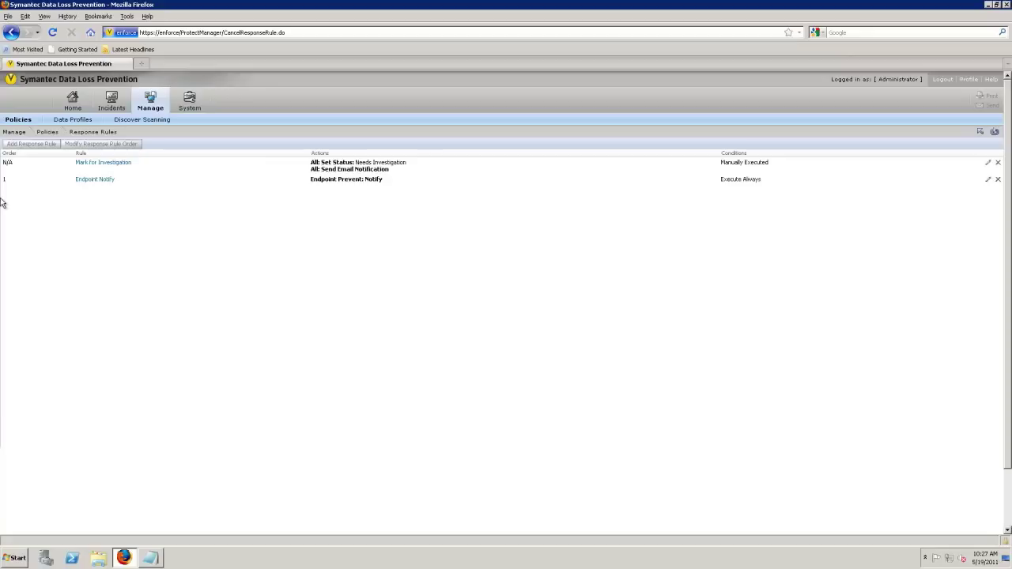
click(119, 163)
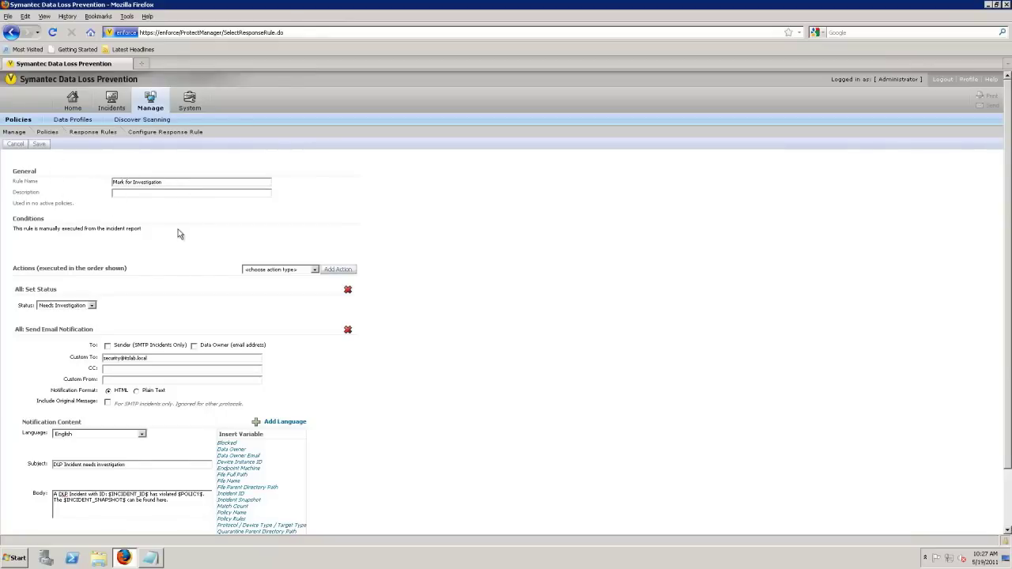
scroll(122, 228, down, 2)
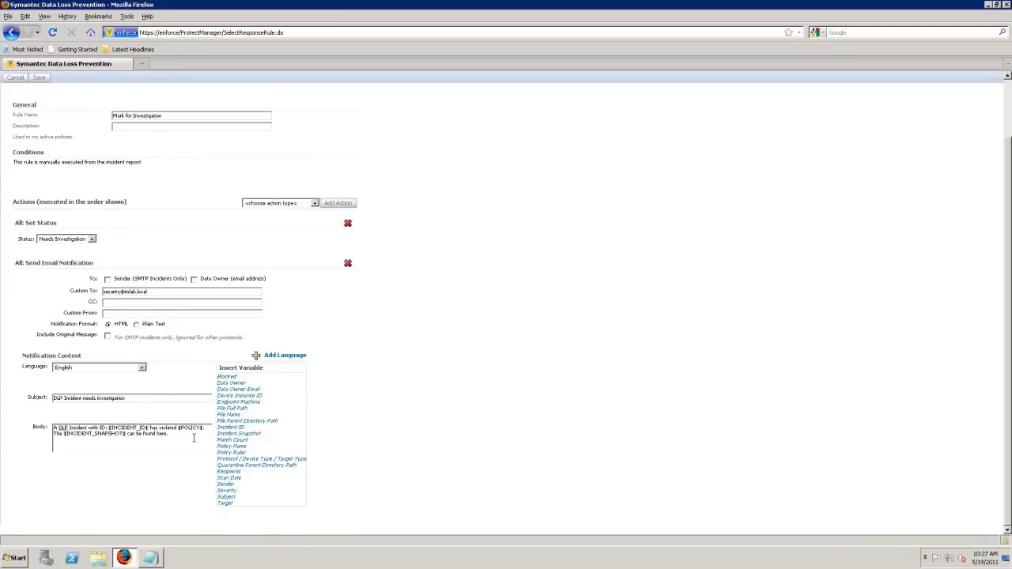
scroll(537, 380, up, 2)
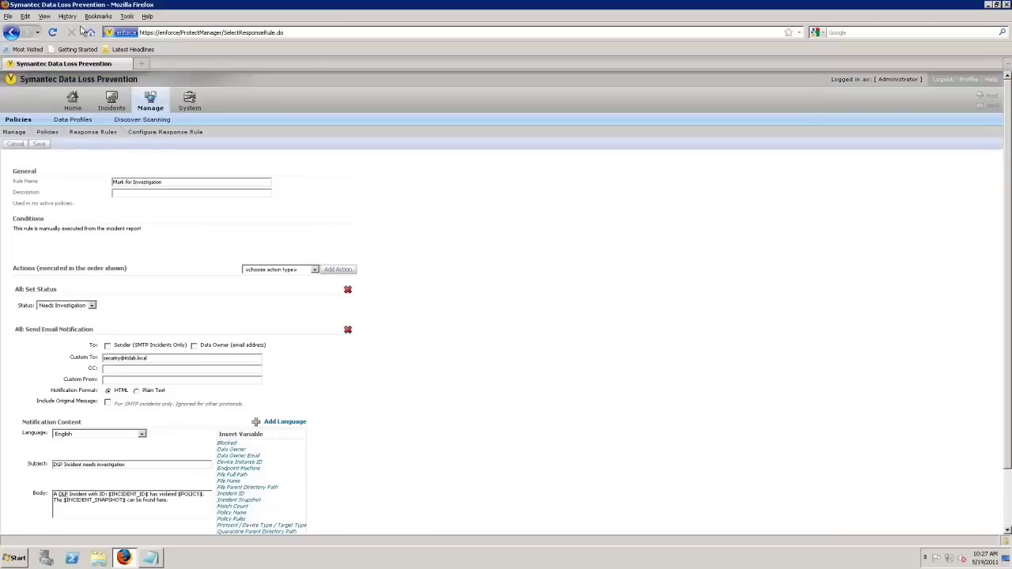
click(16, 145)
mouse_move(155, 111)
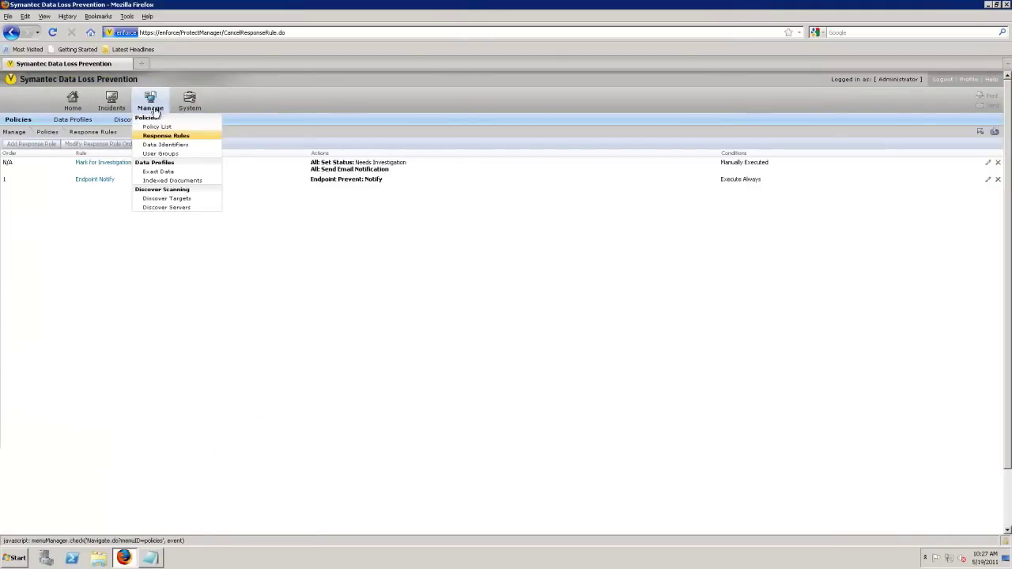
click(156, 126)
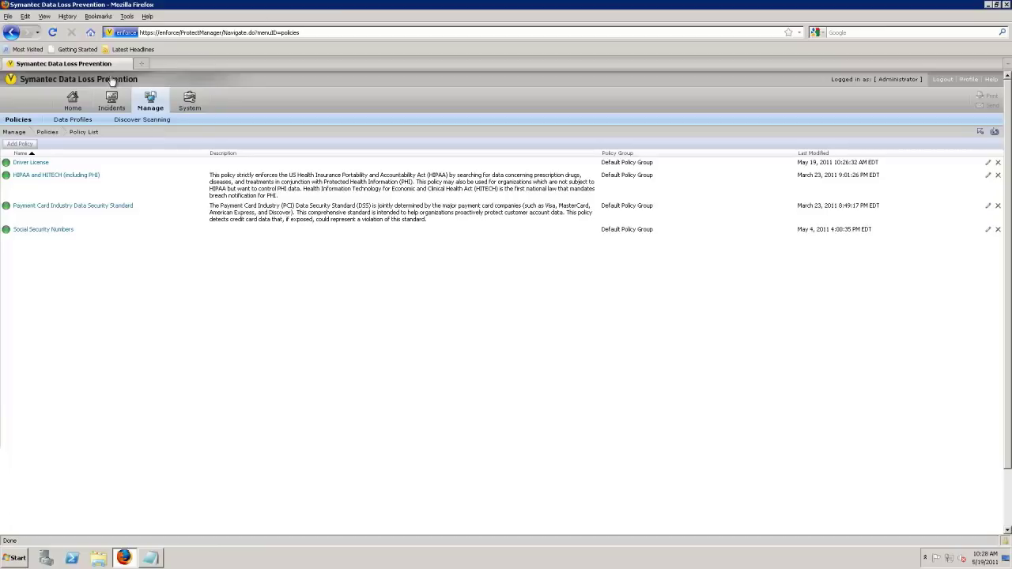
Bring up the Incidents menu from the Policy List of four policies
mouse_move(112, 97)
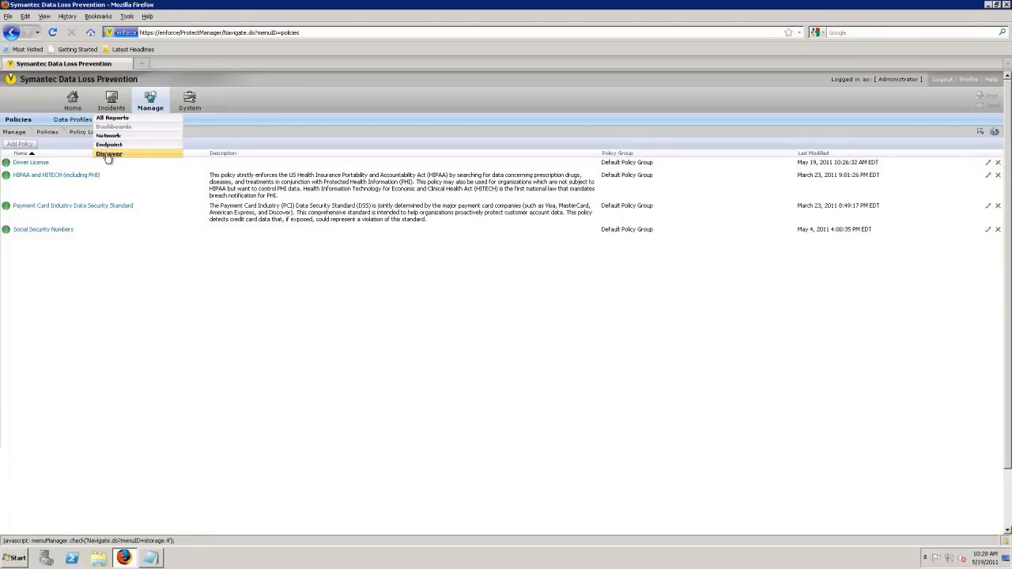
Inspect incident 00000983 from the Discover new-incidents report, then return to the reloaded 591-incident list
click(108, 154)
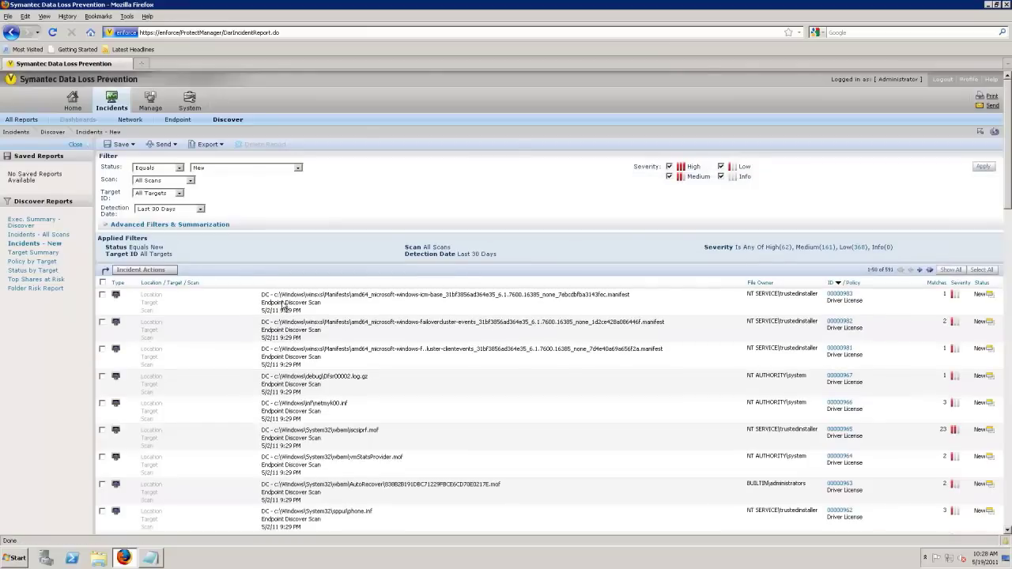
click(298, 305)
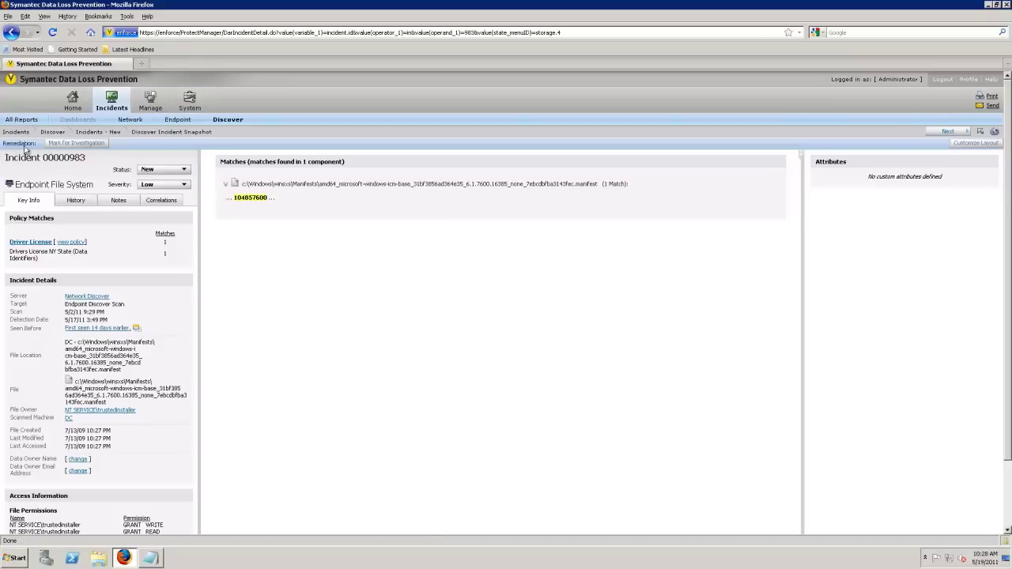
click(11, 32)
click(483, 288)
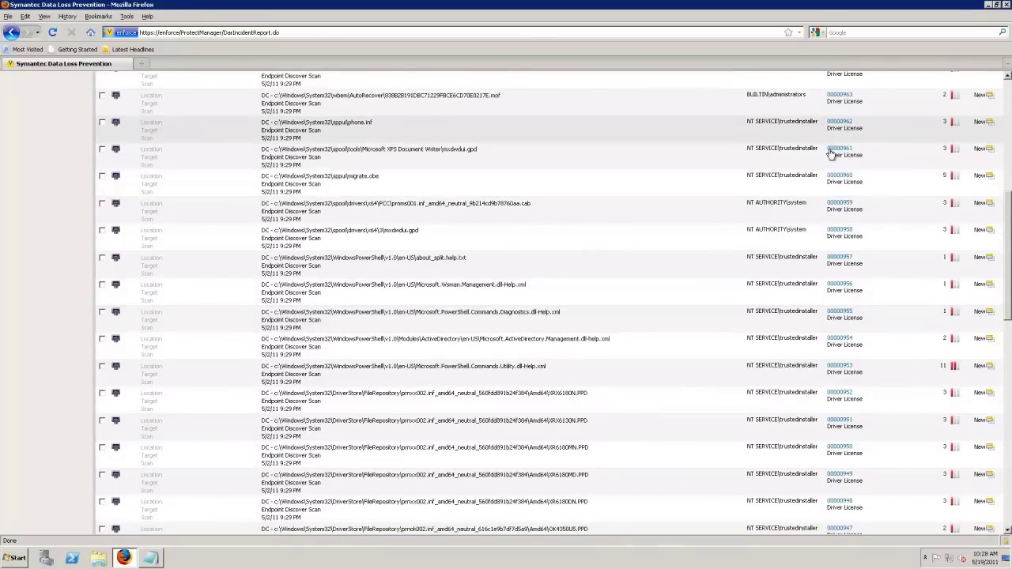
scroll(666, 101, up, 2)
scroll(667, 101, up, 5)
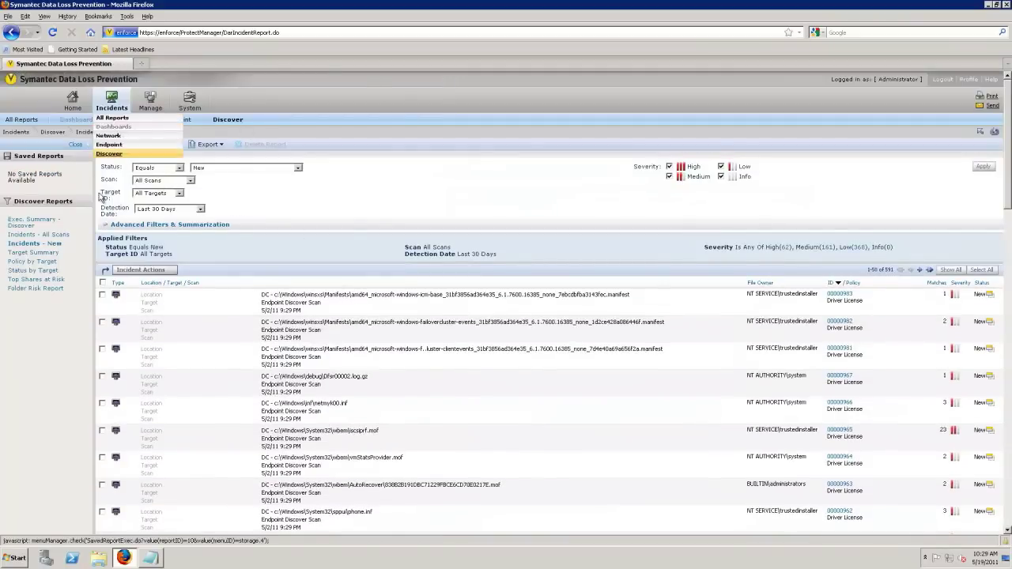
Review the advanced filters, keeping Status Equals, All Scans and All Targets, then collapse them
click(253, 225)
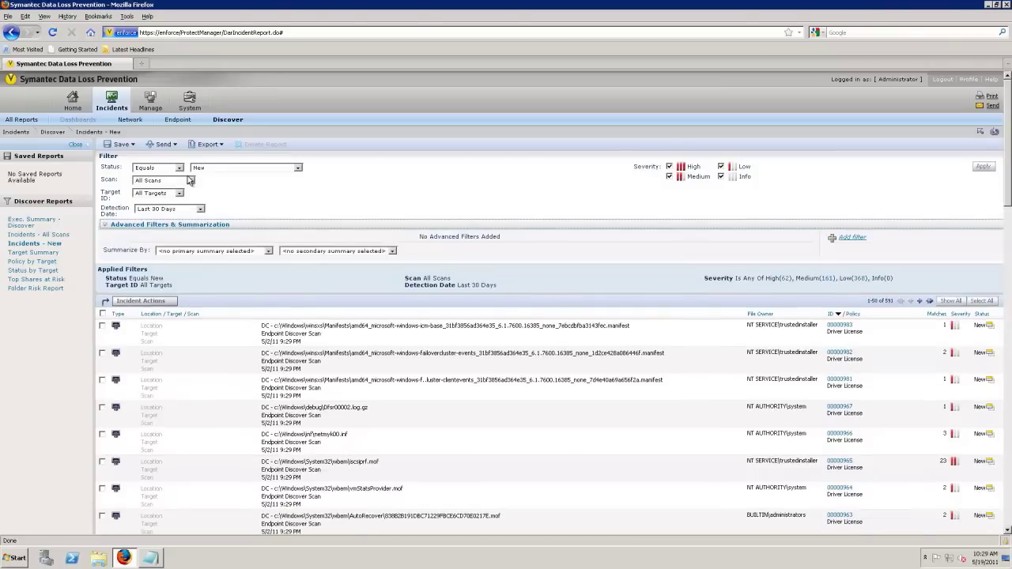
click(180, 169)
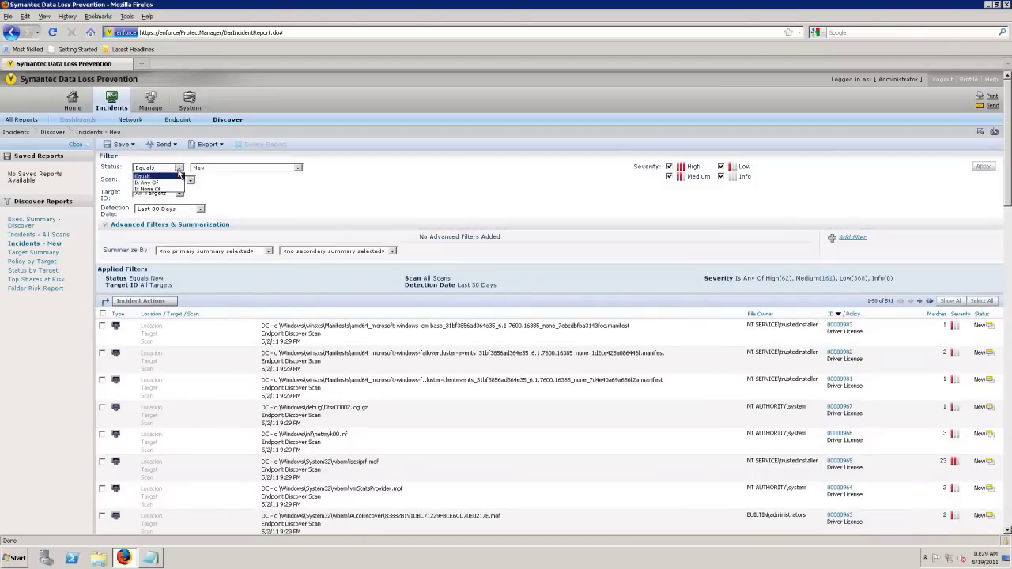
click(327, 233)
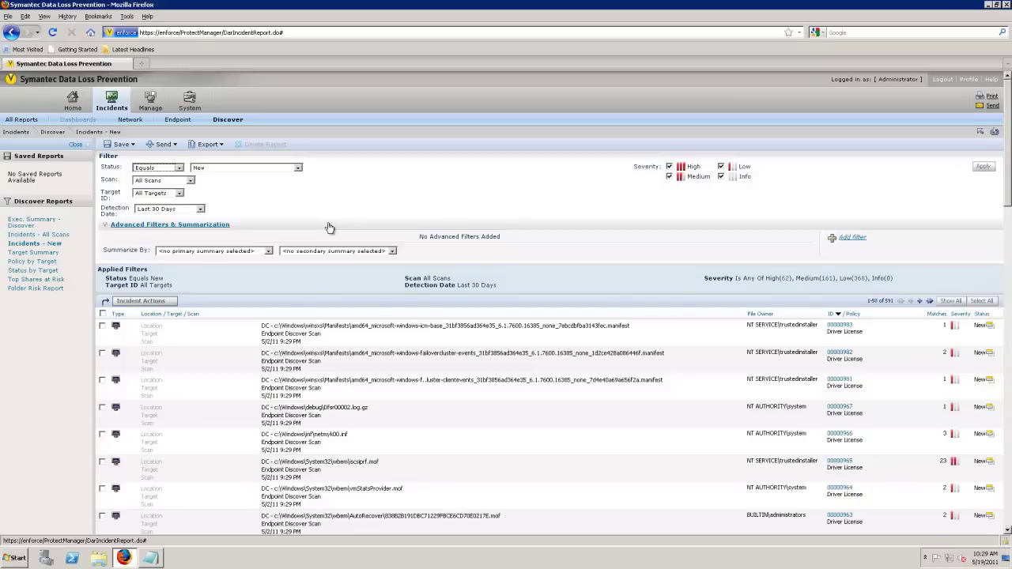
click(121, 144)
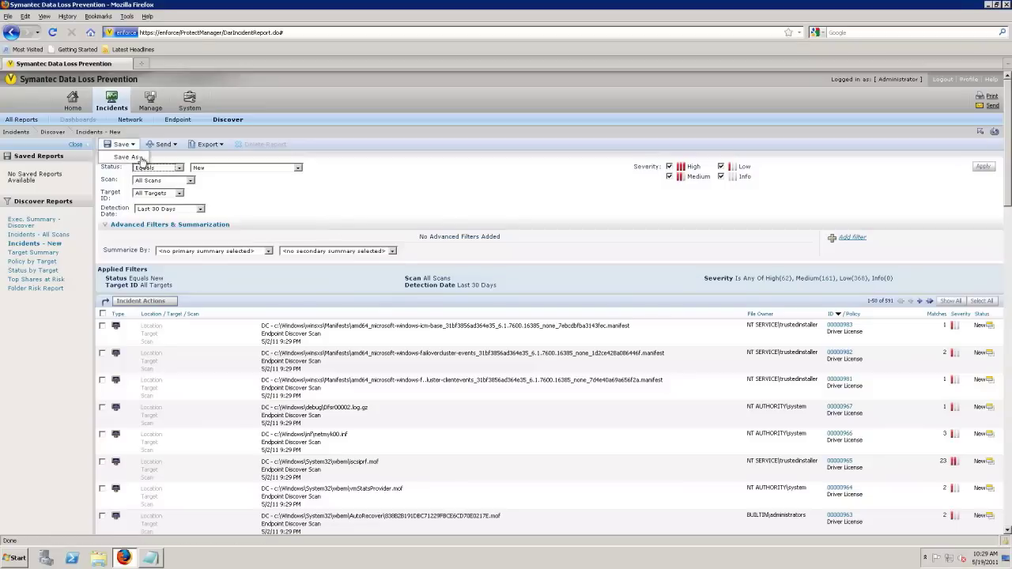
click(169, 180)
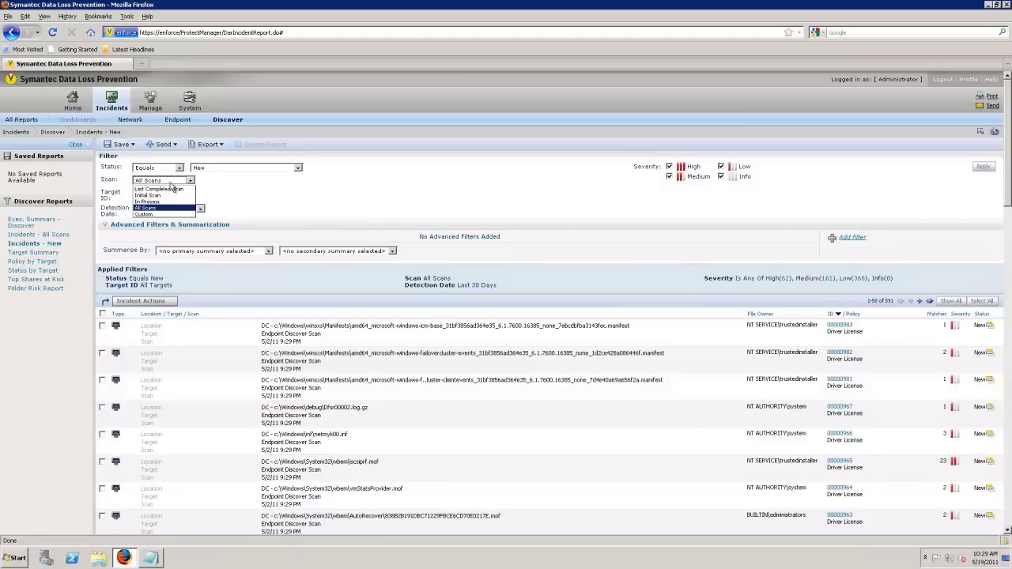
click(170, 183)
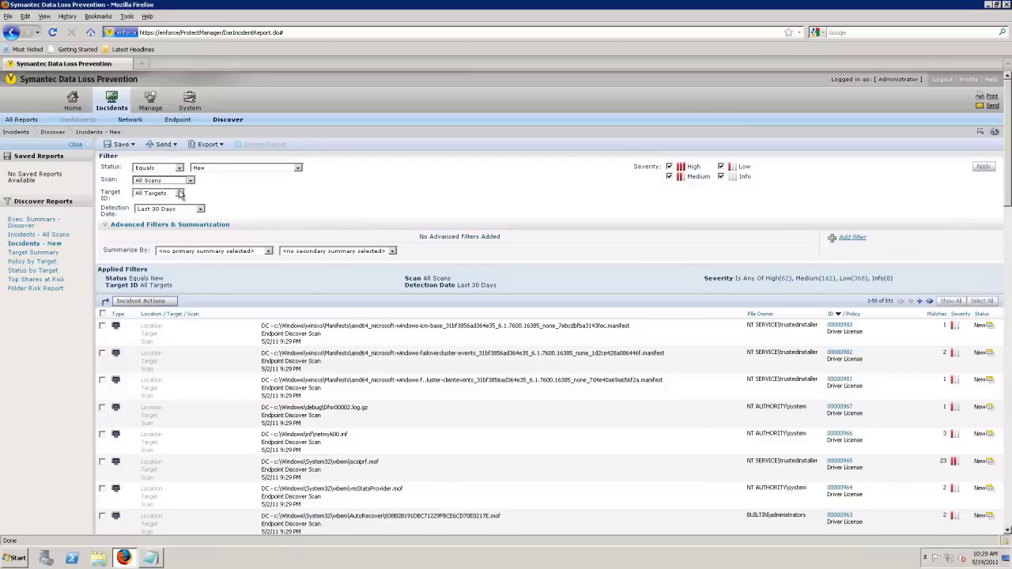
click(179, 194)
click(179, 194)
click(283, 228)
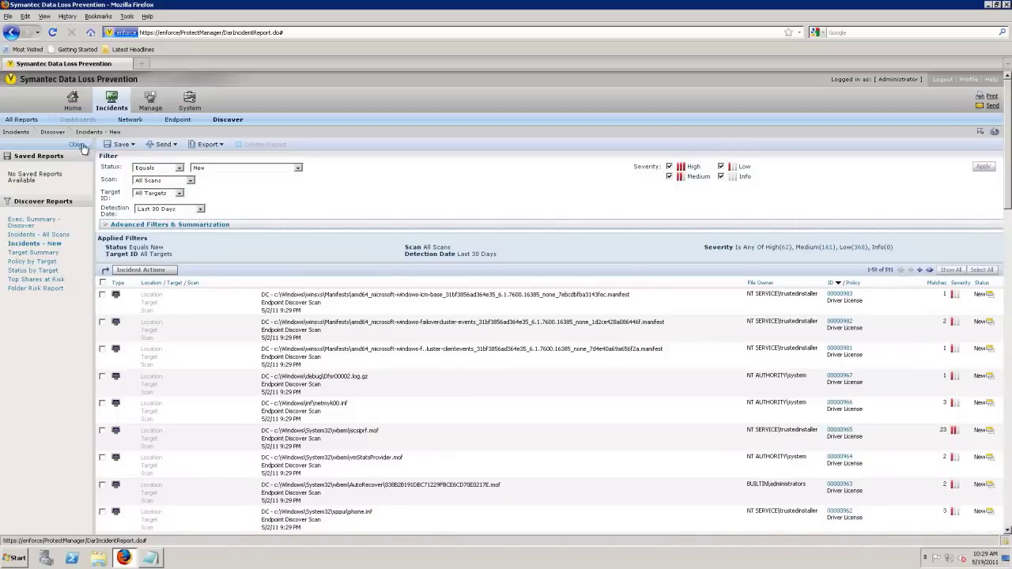
Reload the Discover report, then switch to the Endpoint new-incidents report
click(53, 132)
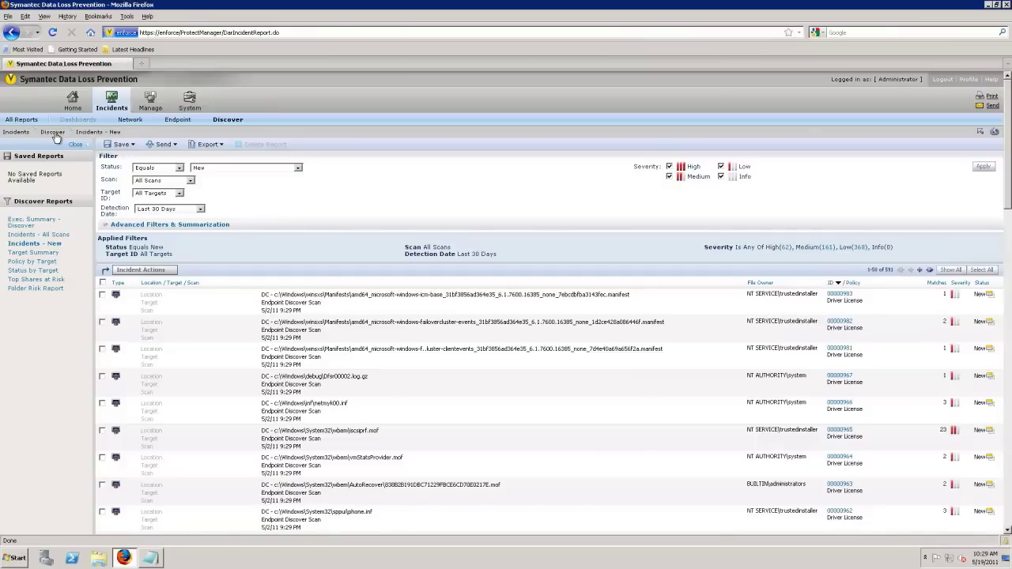
mouse_move(118, 109)
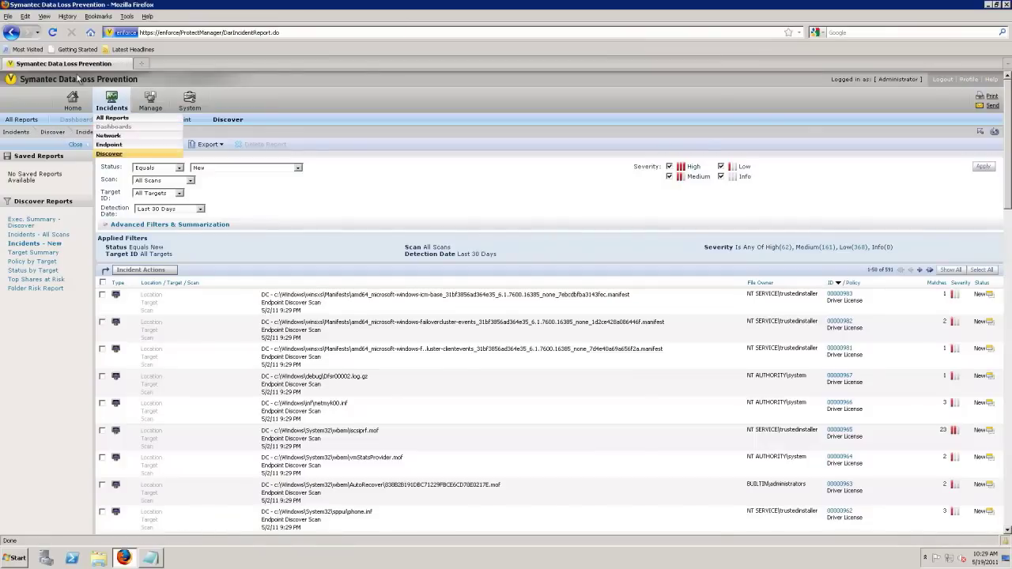
click(111, 146)
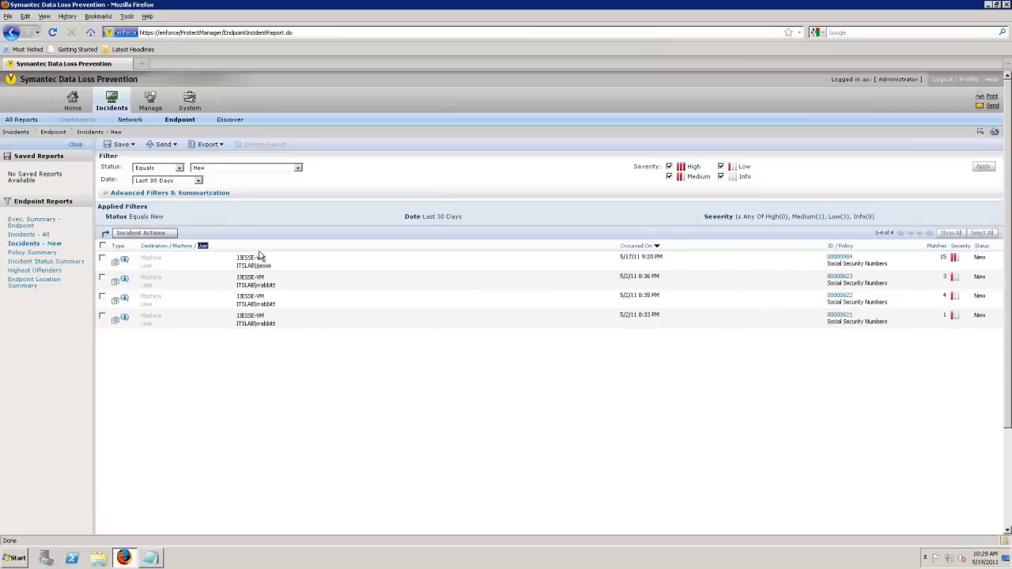
Open incident 00000984, the newest Endpoint Clipboard incident with 15 Social Security matches
click(259, 257)
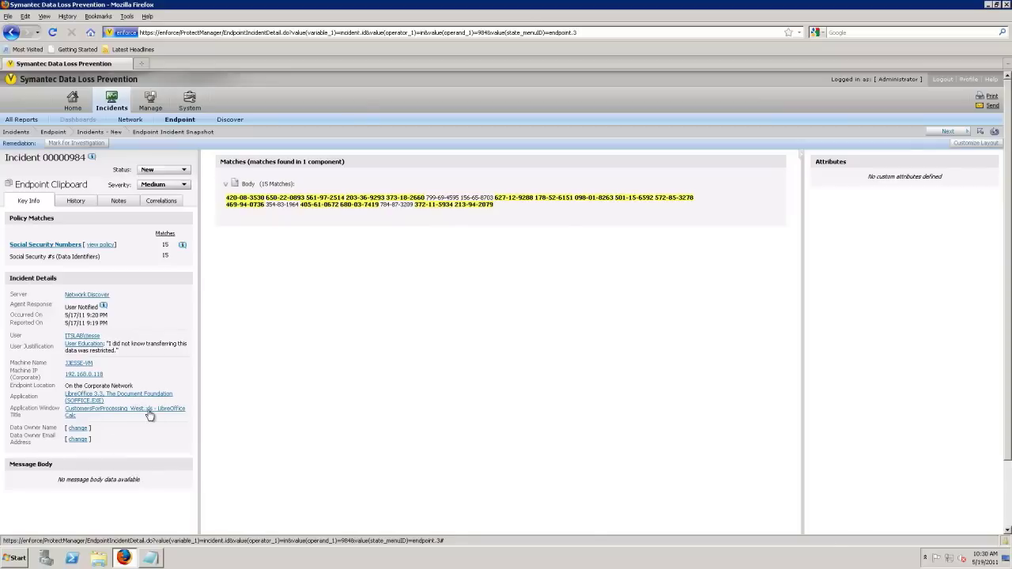
click(162, 202)
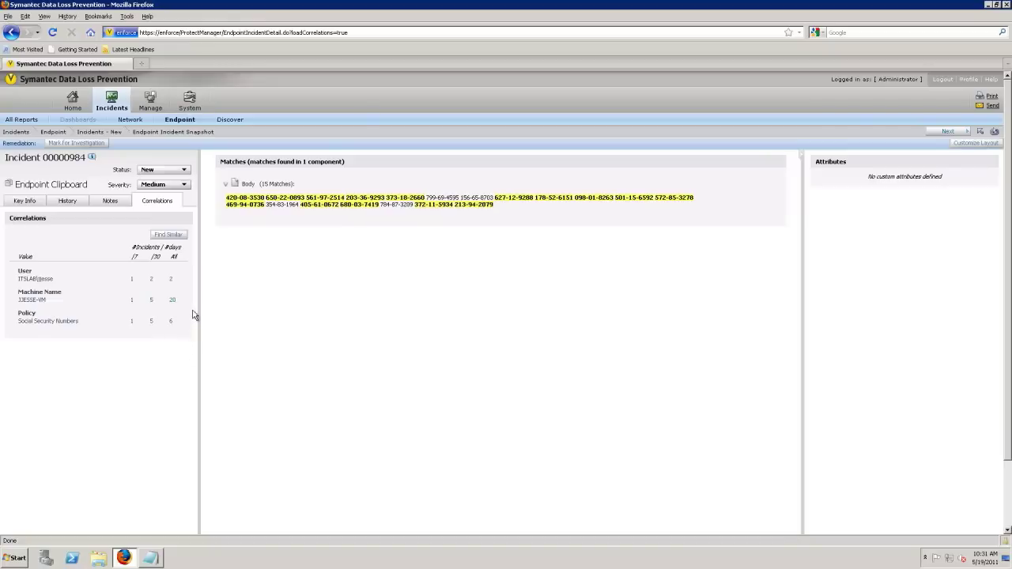
click(78, 205)
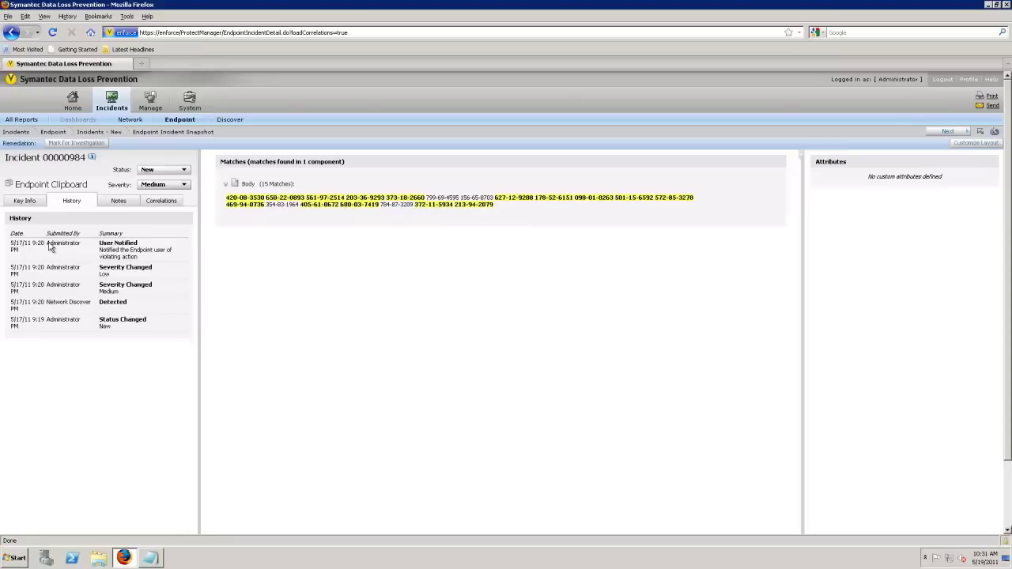
click(16, 204)
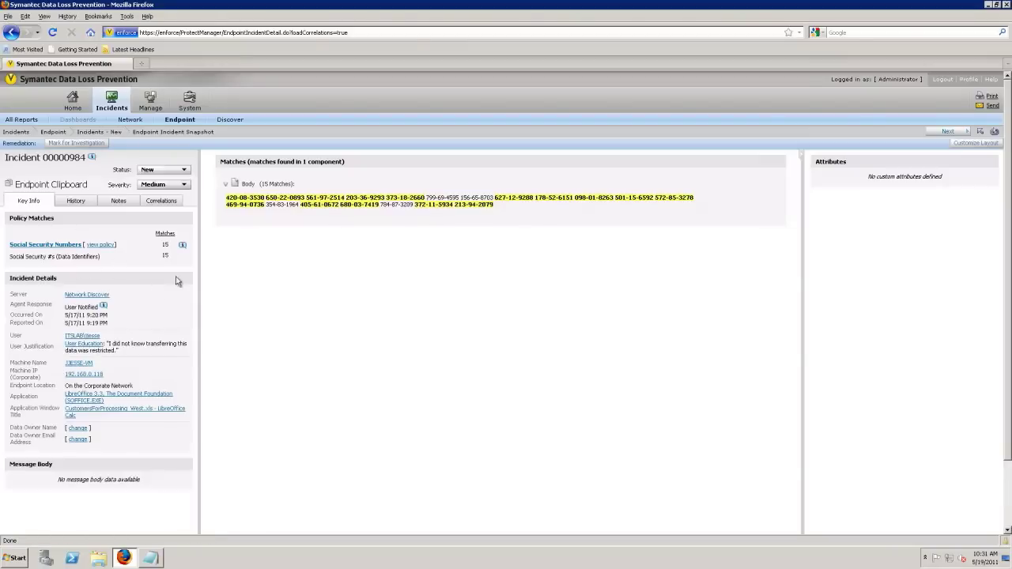
click(79, 148)
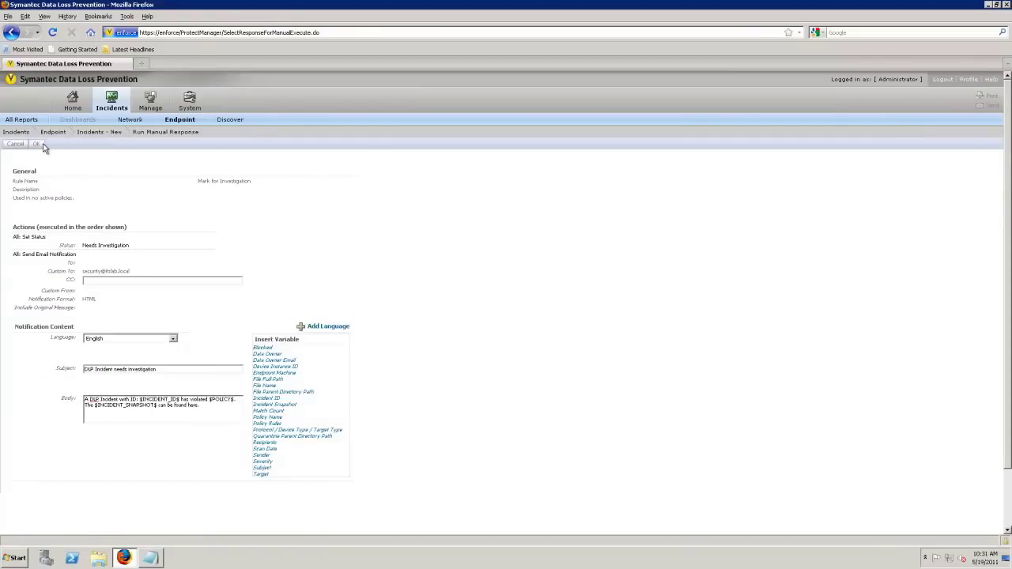
Run the Mark for Investigation manual response on incident 00000984
click(41, 144)
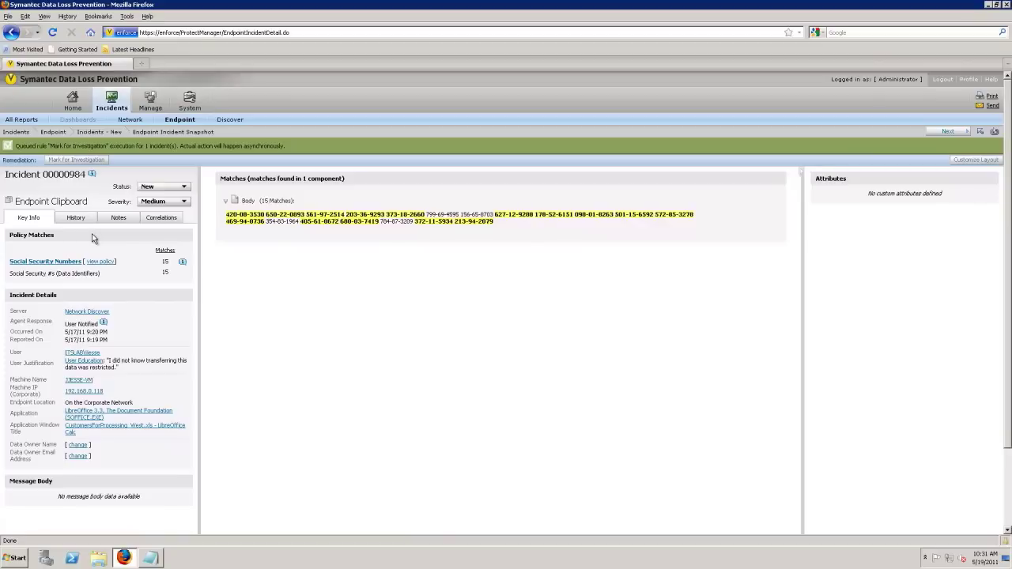
click(16, 560)
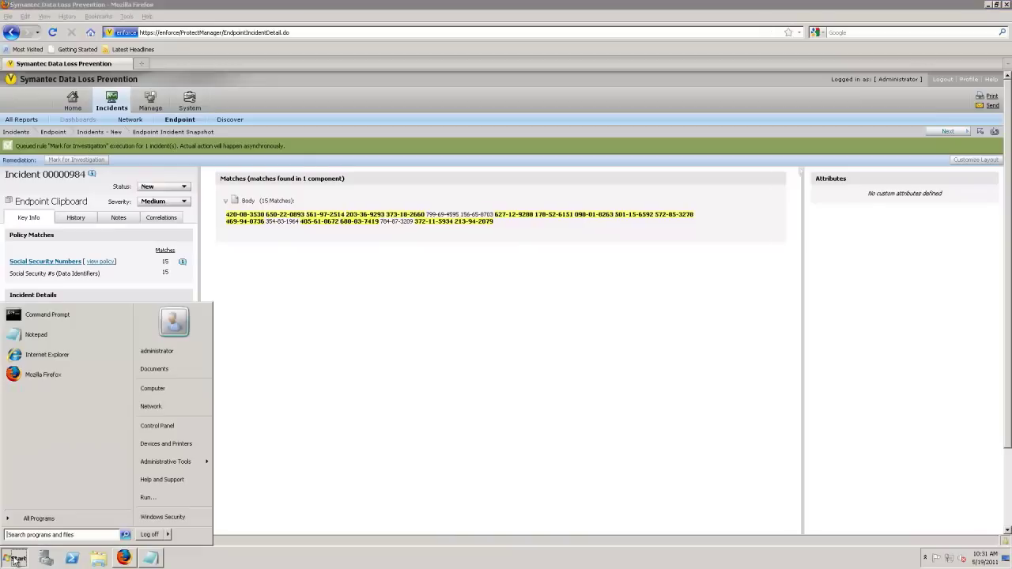
click(400, 497)
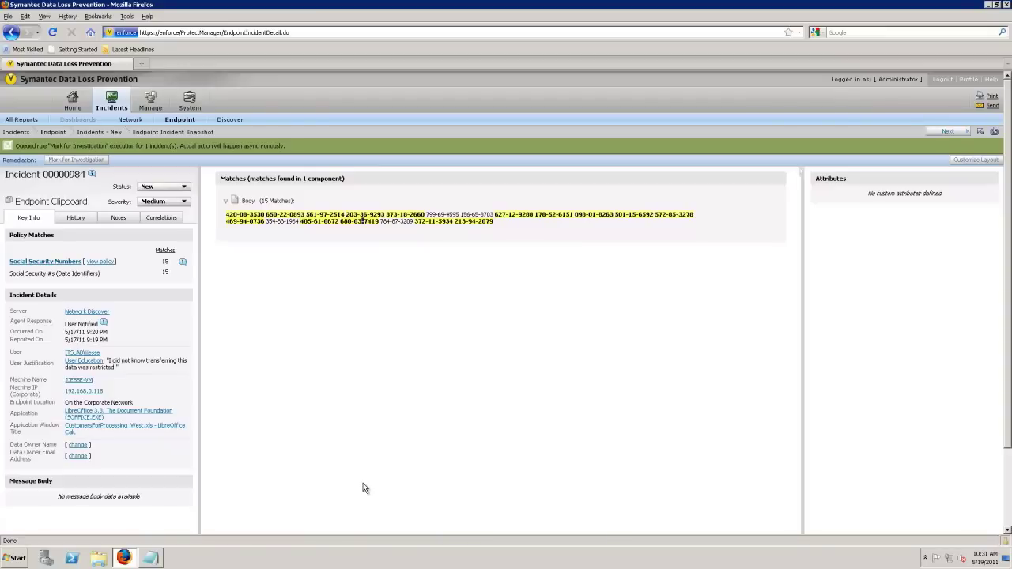
mouse_move(194, 106)
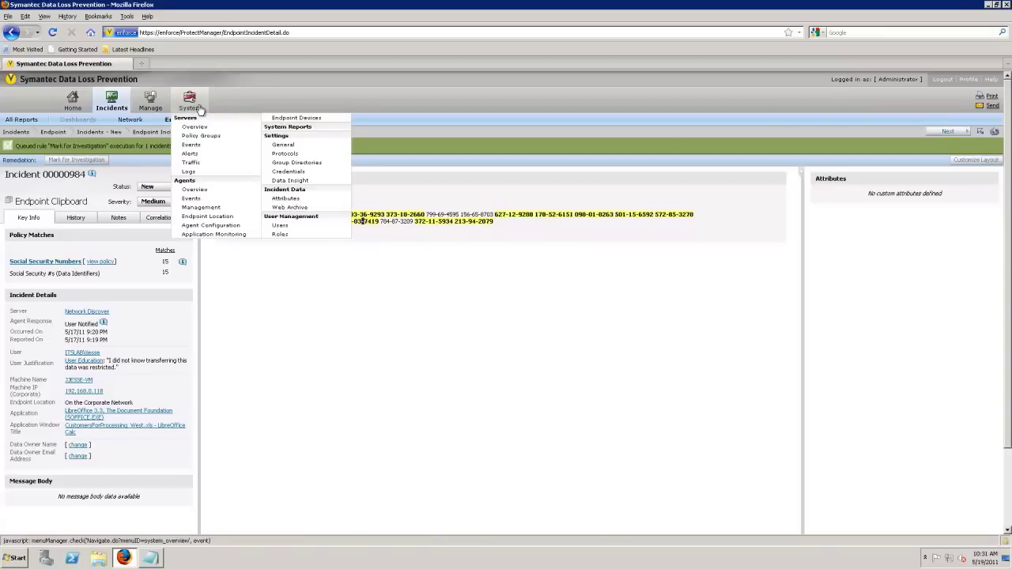
Show the System Servers Overview with Enforce Server and Network Discover running
click(190, 128)
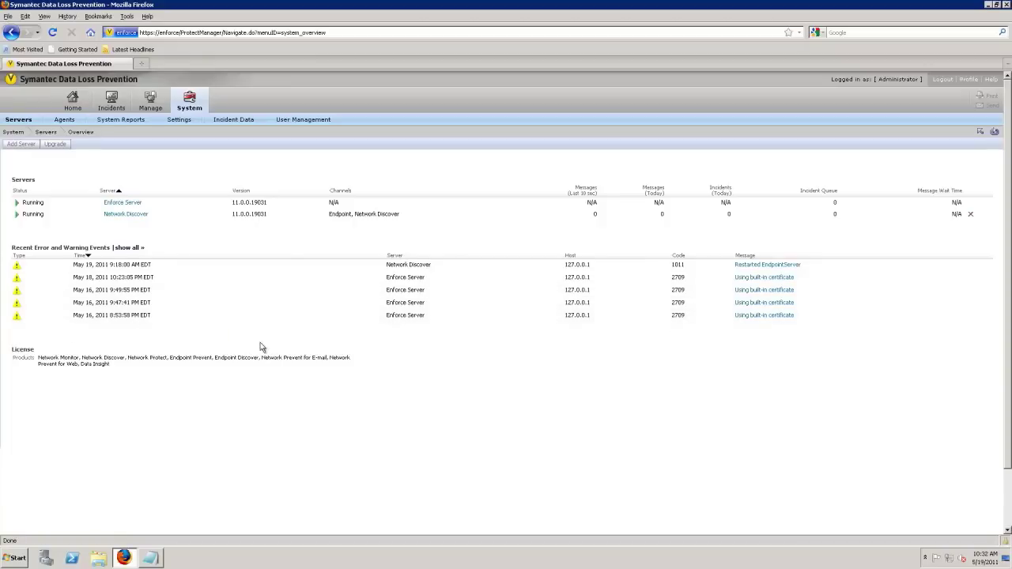
mouse_move(196, 99)
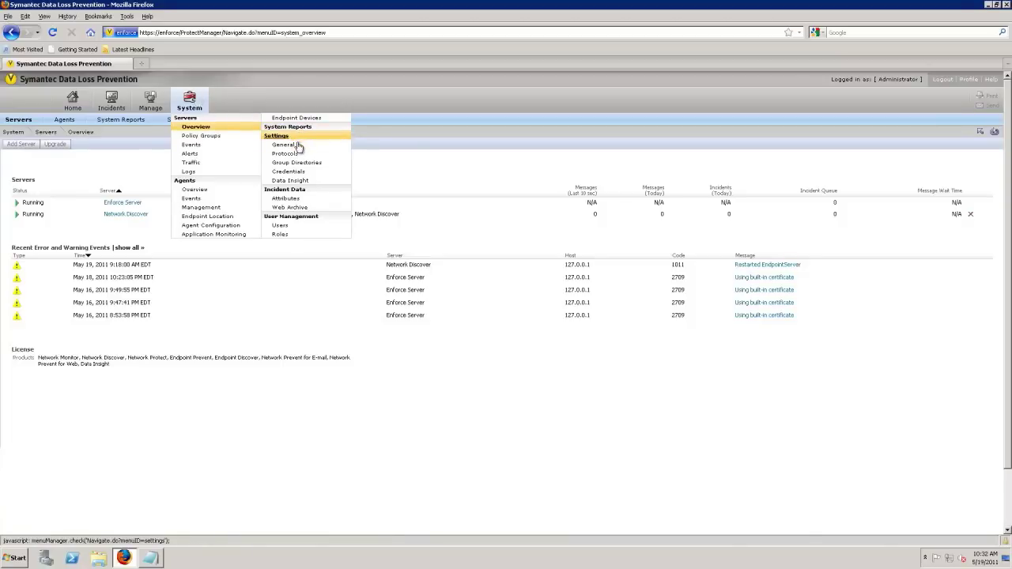
Show the monitored Protocols list and the Add Protocol form, then return to the Home dashboard
click(292, 161)
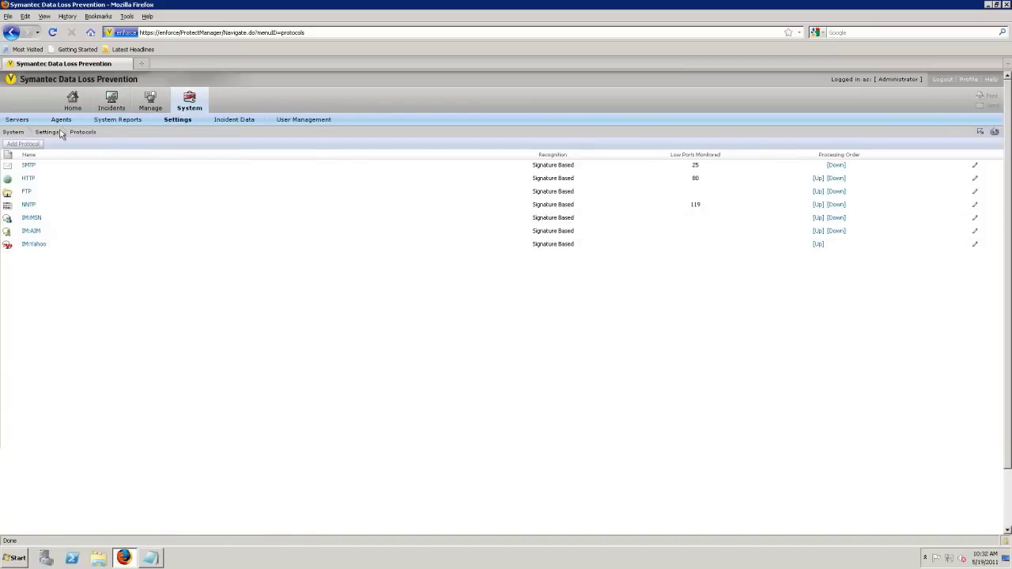
click(35, 147)
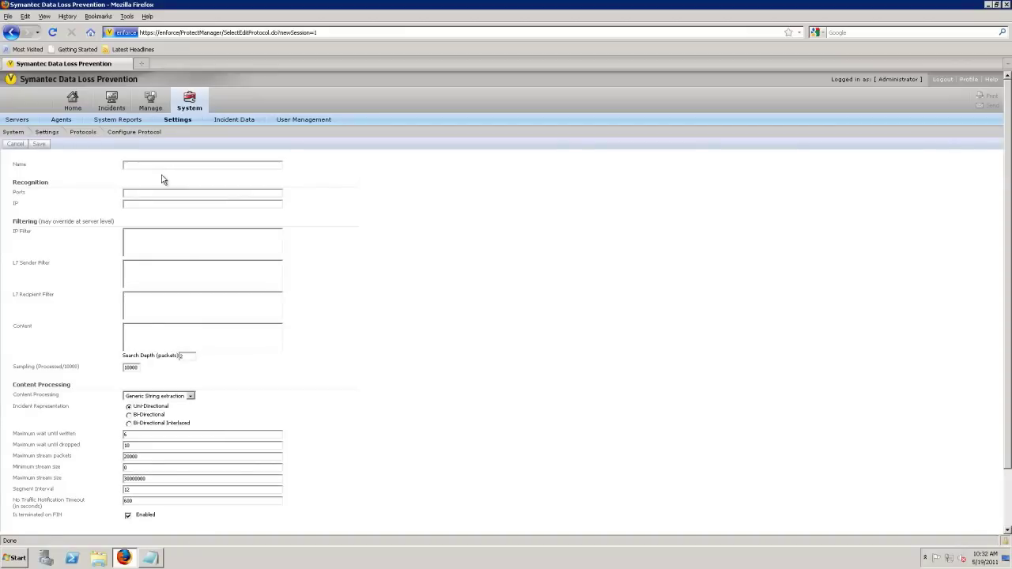
click(67, 104)
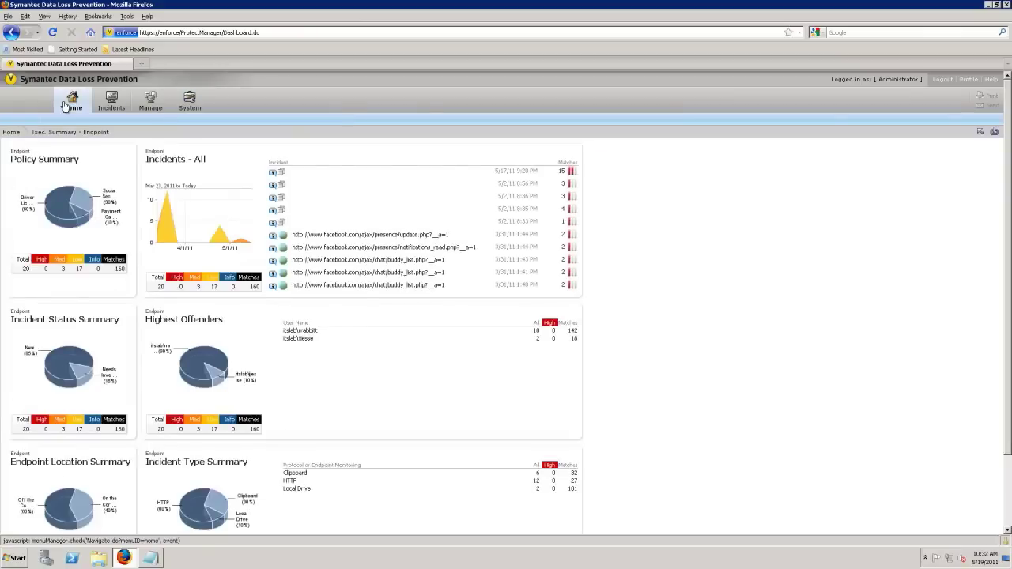